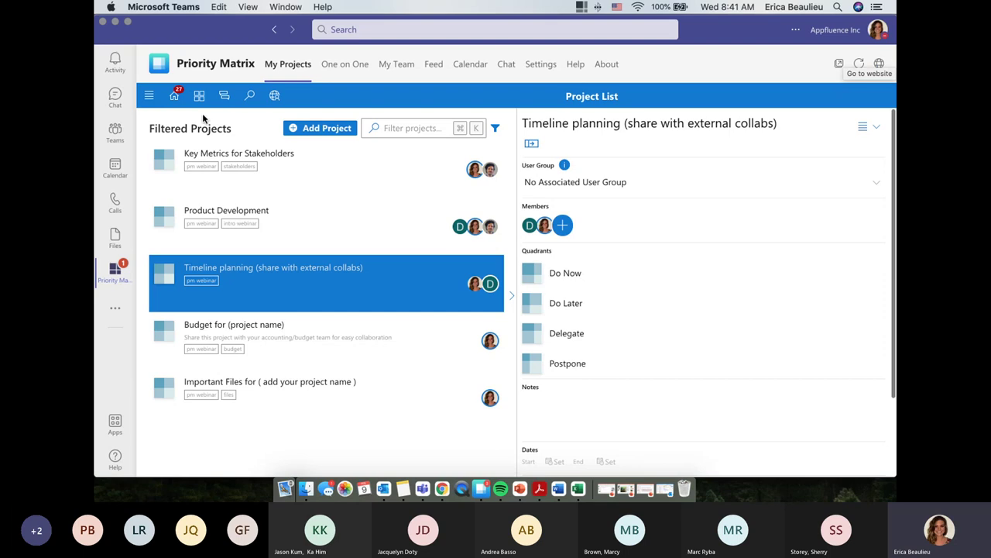
Widen the filtered Project List pane so the Timeline planning details take less room
drag(515, 159, 674, 159)
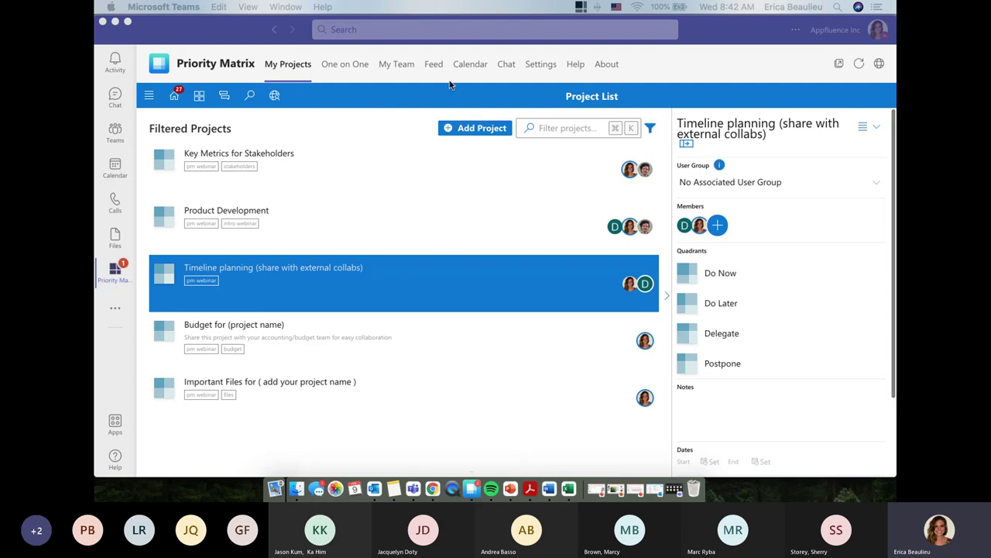
click(399, 97)
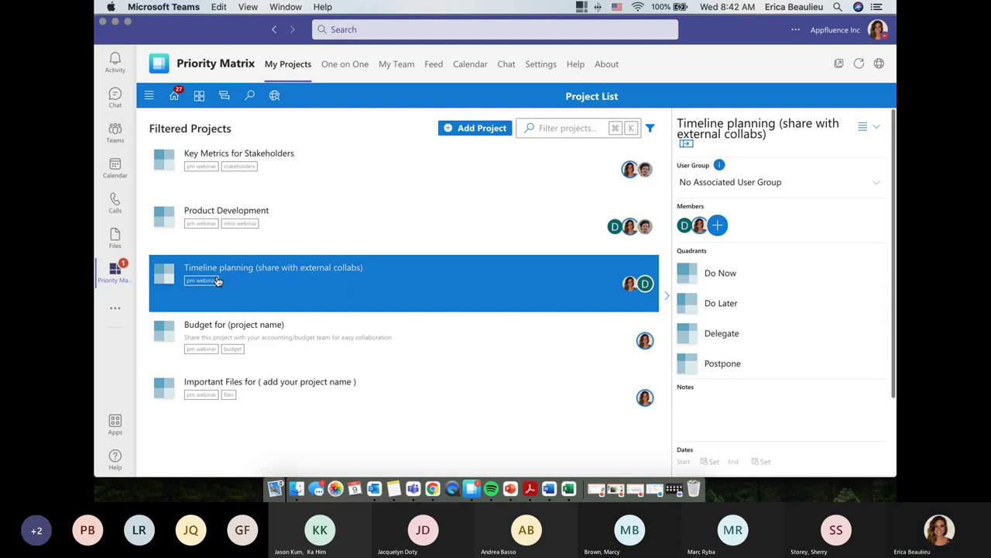
right_click(115, 271)
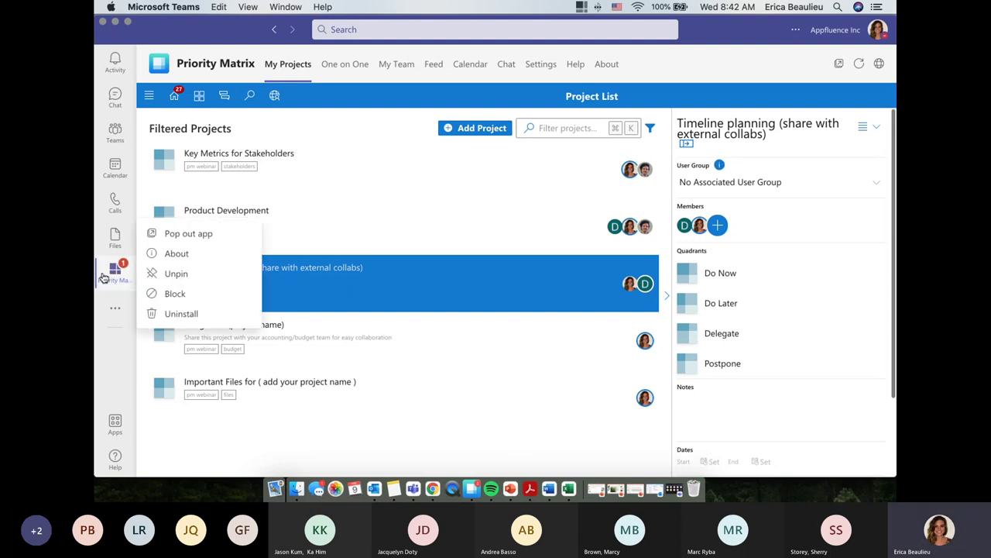
click(130, 350)
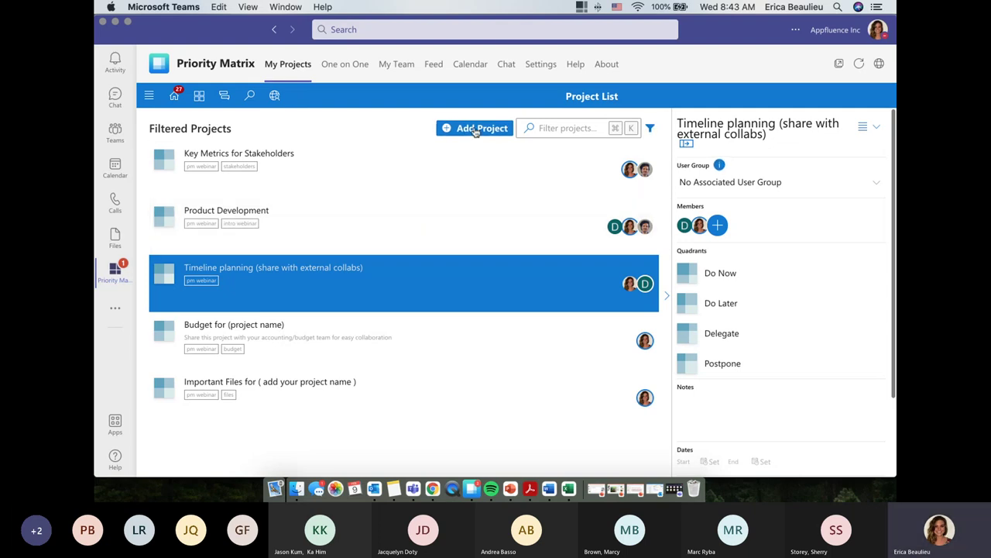
Start a new project to bring up the template chooser and browse My Templates
click(476, 130)
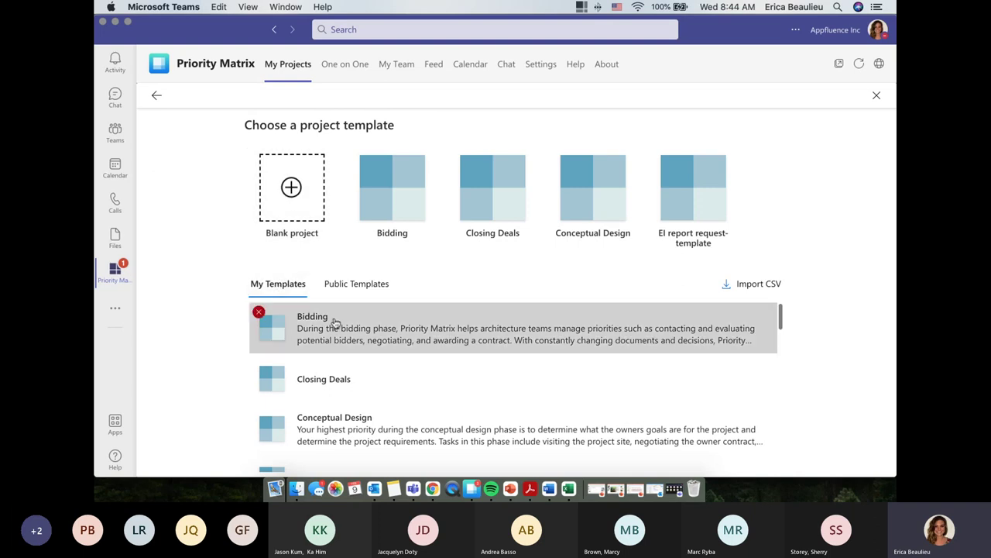
scroll(334, 322, down, 5)
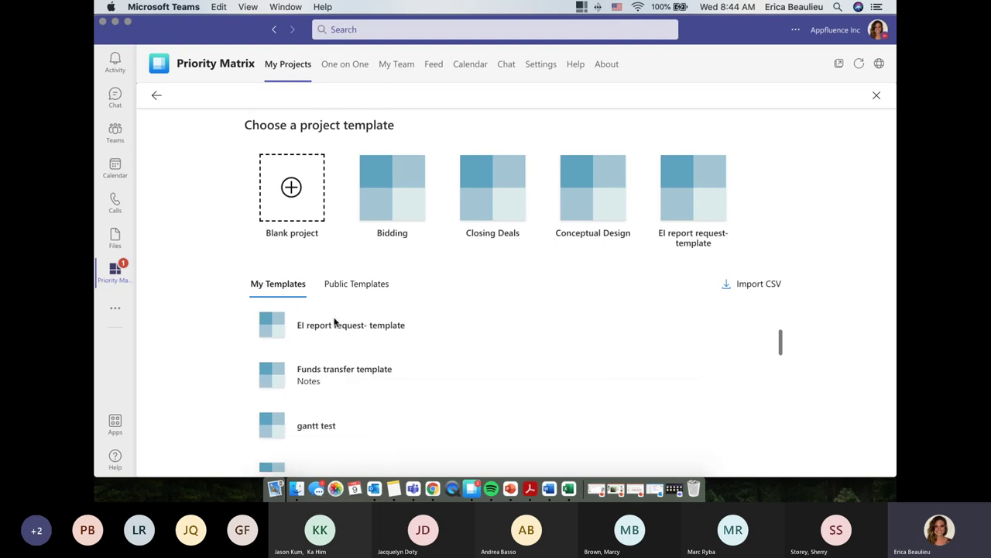
scroll(335, 322, up, 5)
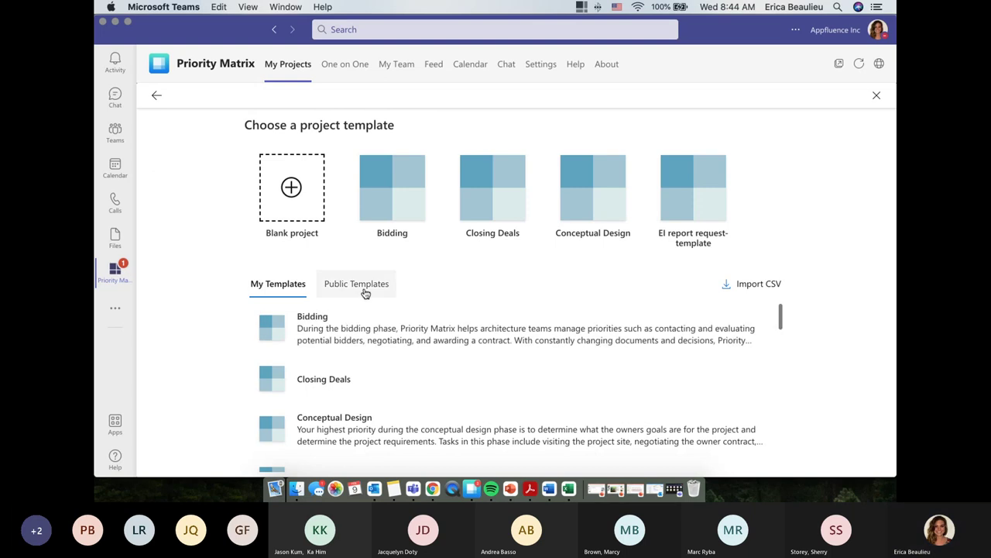
Compare Public Templates, like the 30-60-90 Day Plan Template for Managers, with My Templates
click(364, 294)
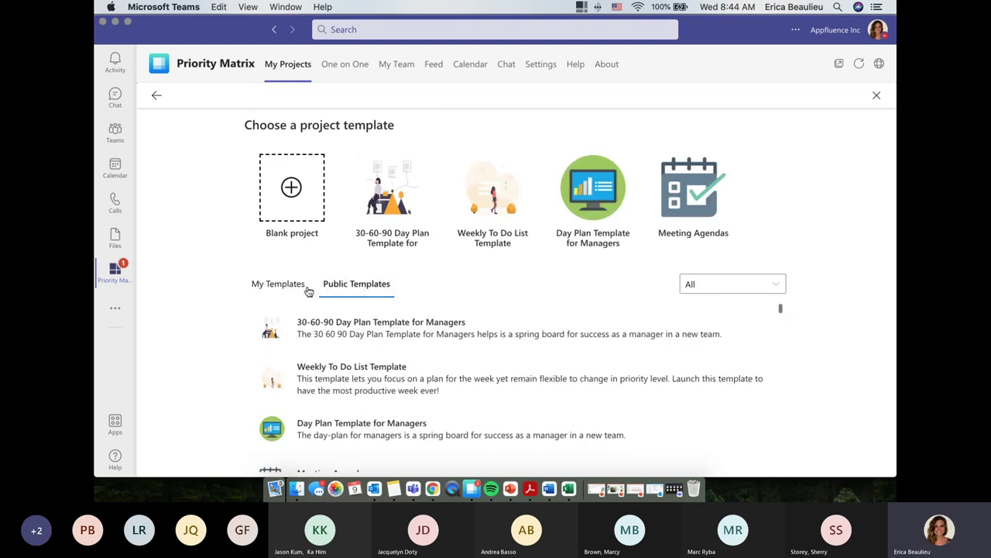
scroll(358, 375, down, 1)
scroll(358, 375, down, 3)
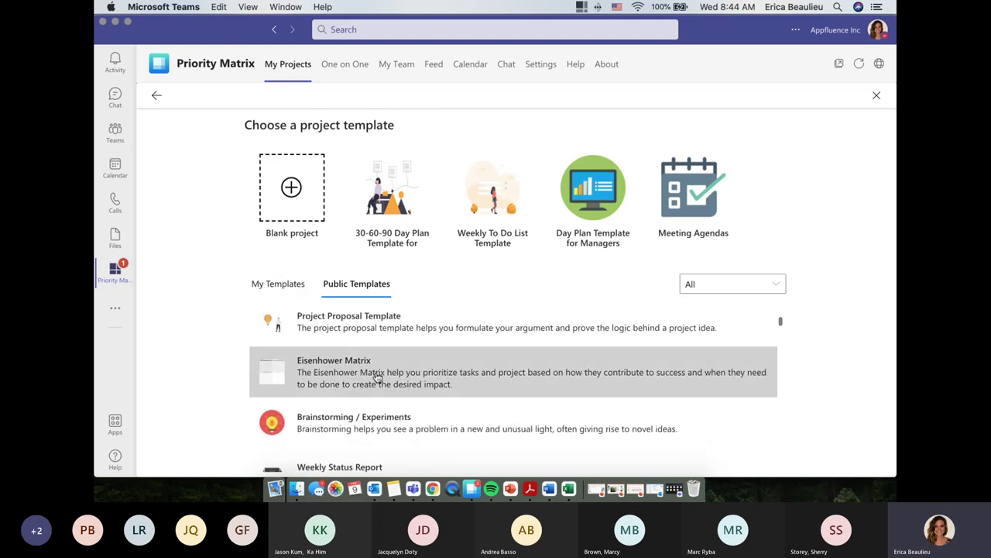
scroll(378, 377, up, 5)
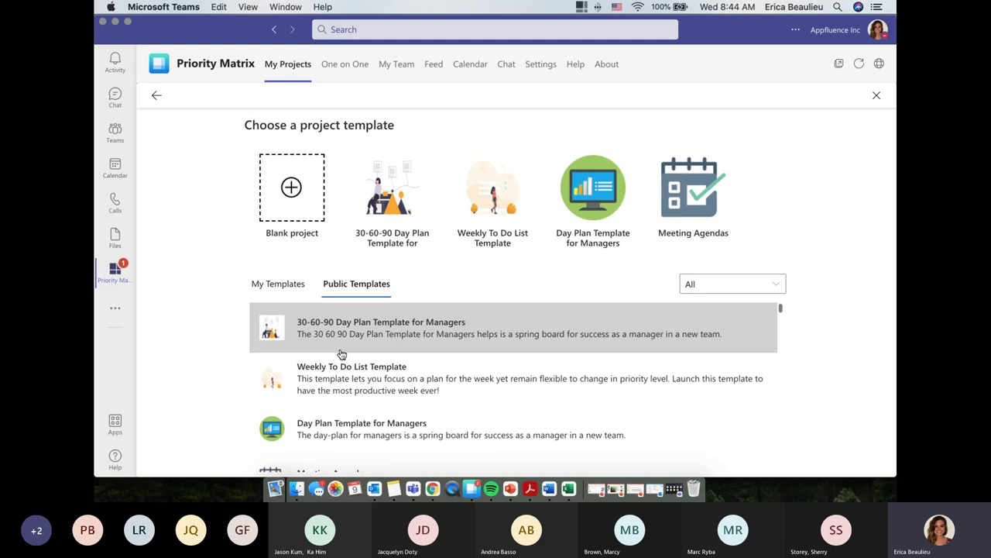
click(287, 289)
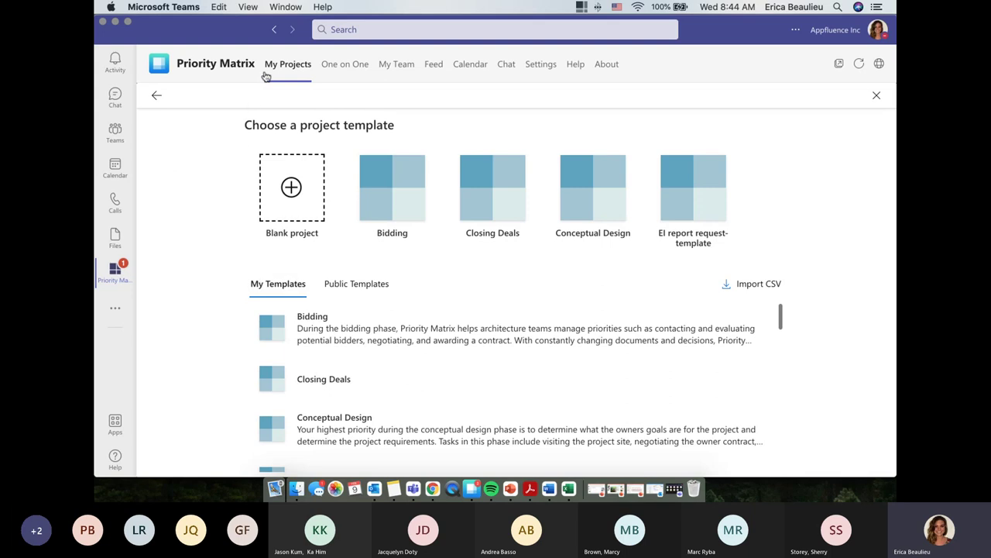
click(160, 95)
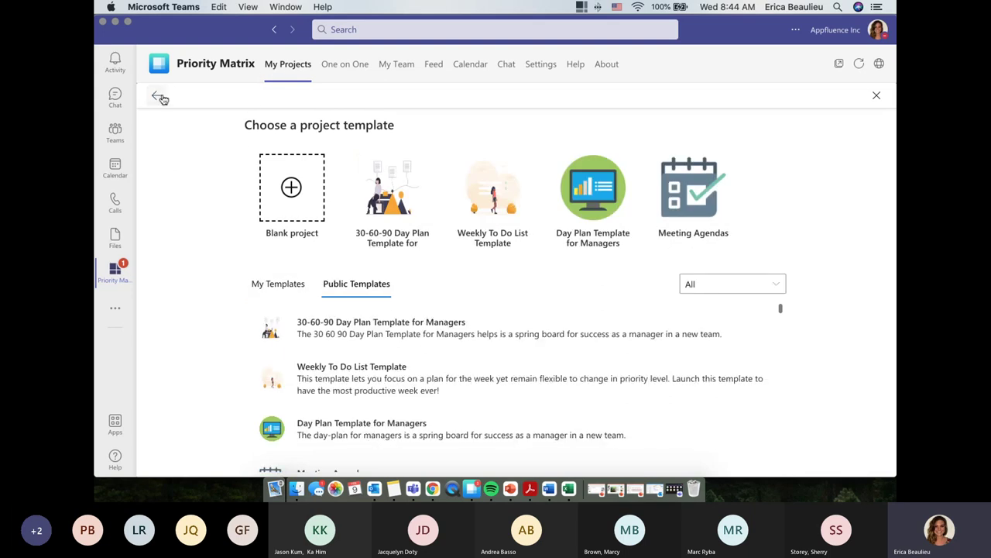
click(160, 97)
Return to the Project List and open the Product Development project's matrix
click(159, 97)
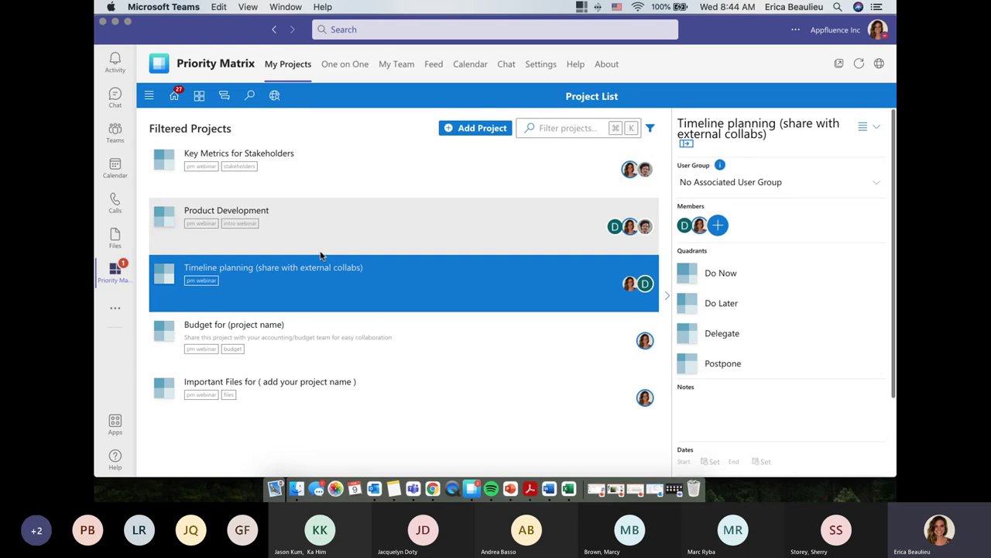
click(256, 211)
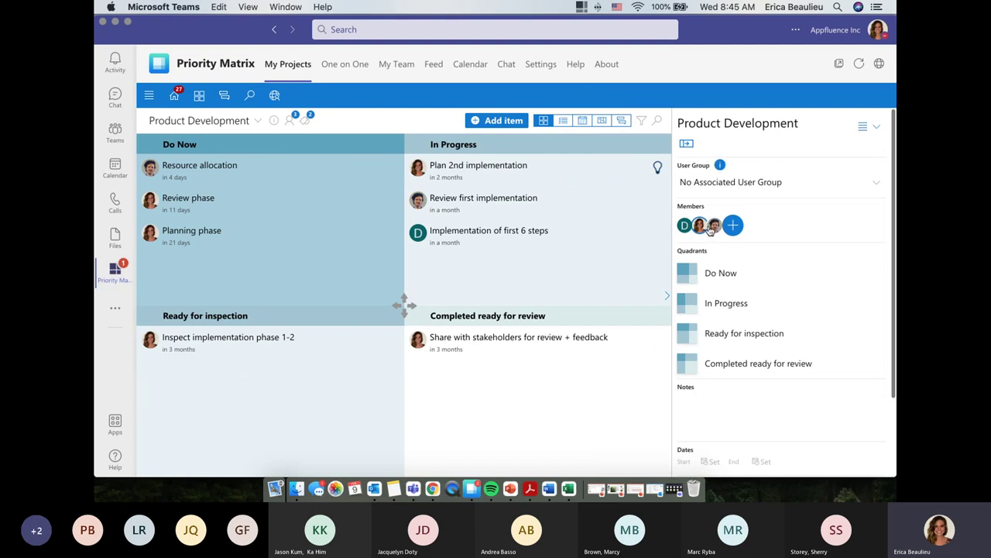
drag(685, 211, 707, 209)
click(803, 220)
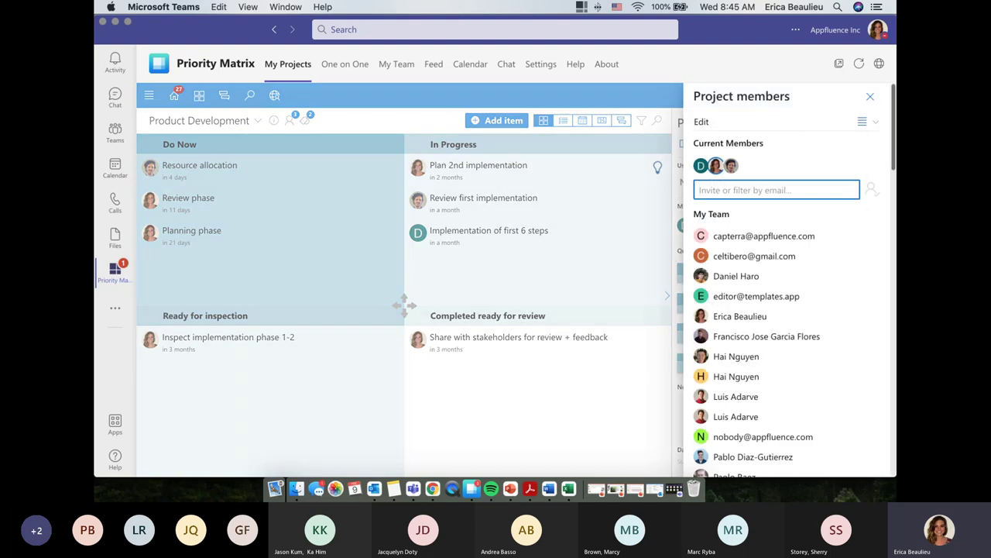
click(879, 103)
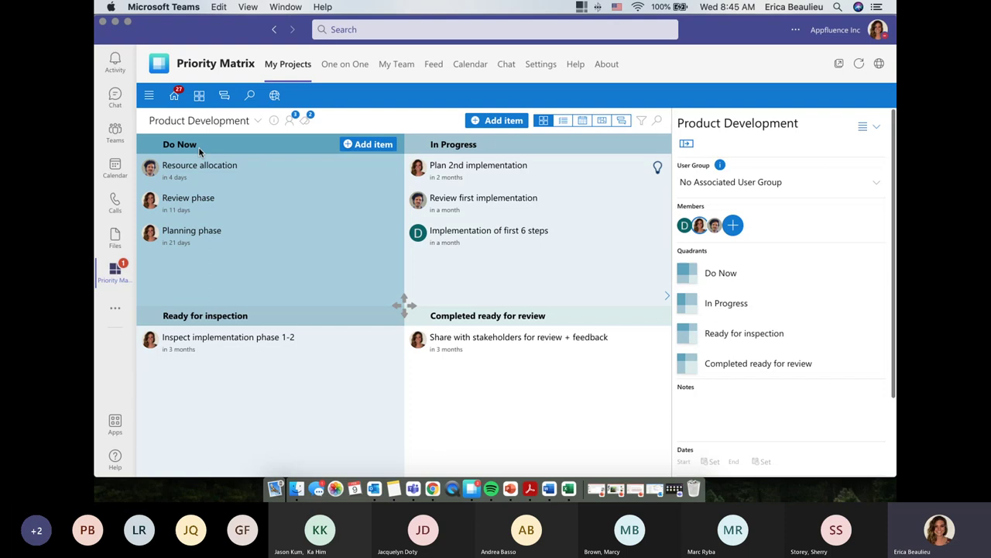
mouse_move(422, 142)
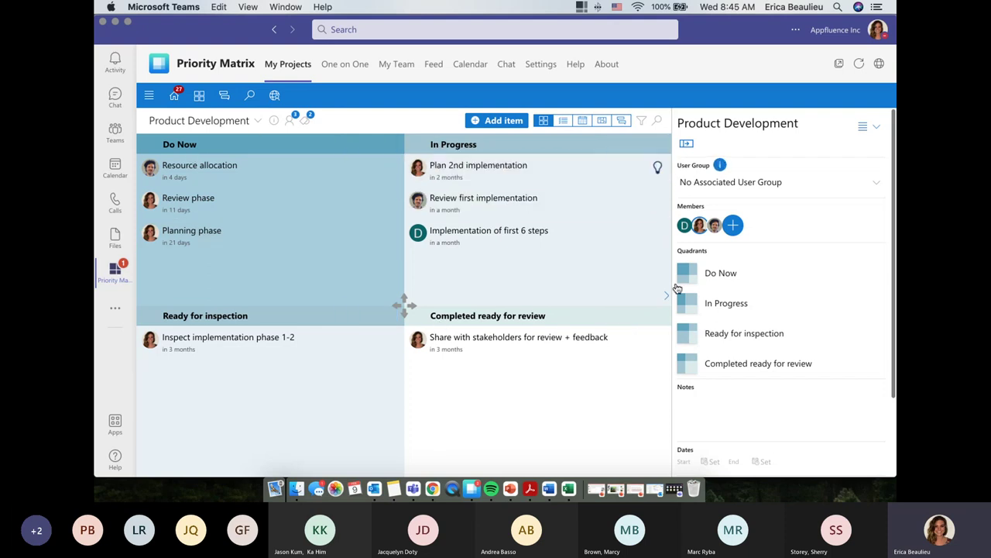
click(708, 271)
scroll(735, 369, down, 1)
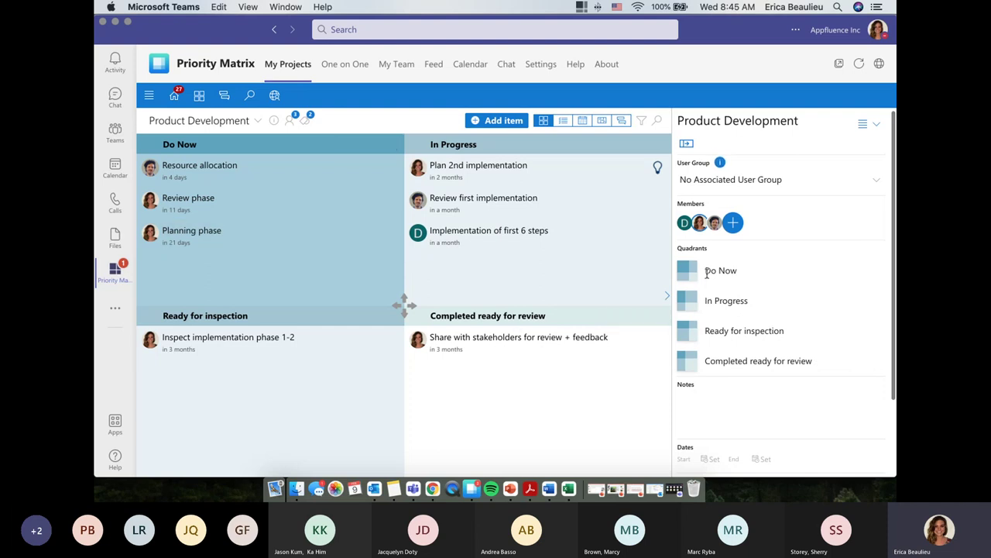
drag(705, 270, 736, 270)
click(736, 269)
triple_click(736, 270)
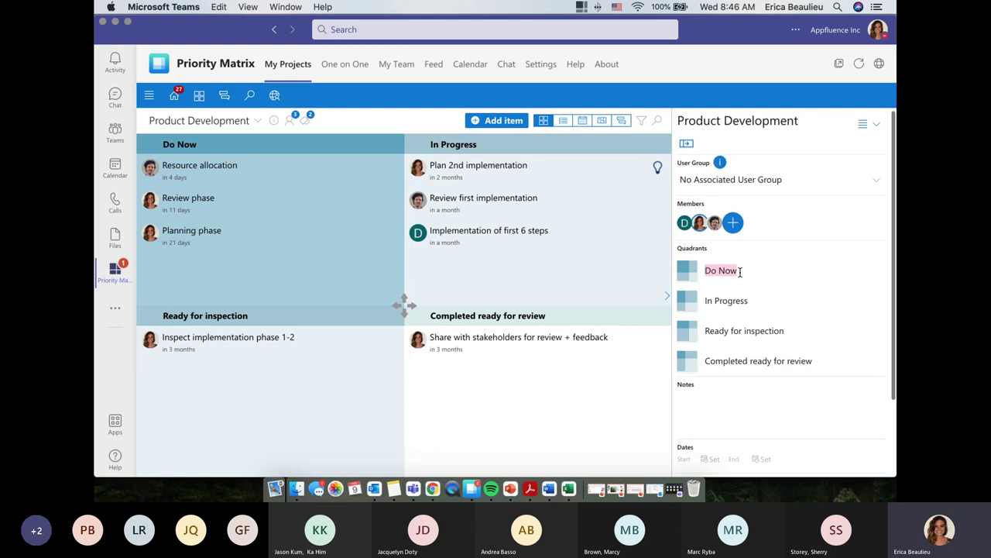
click(733, 291)
click(731, 269)
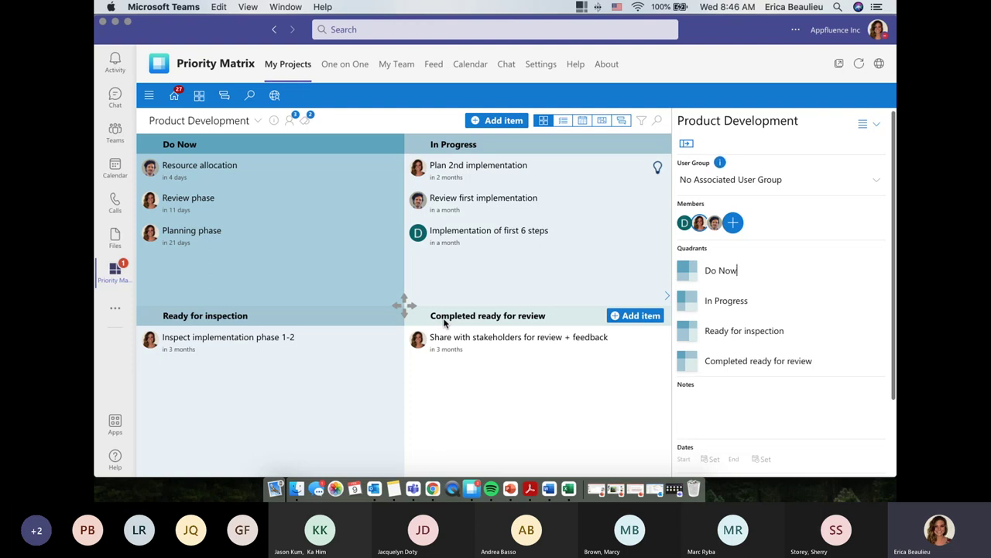
click(866, 126)
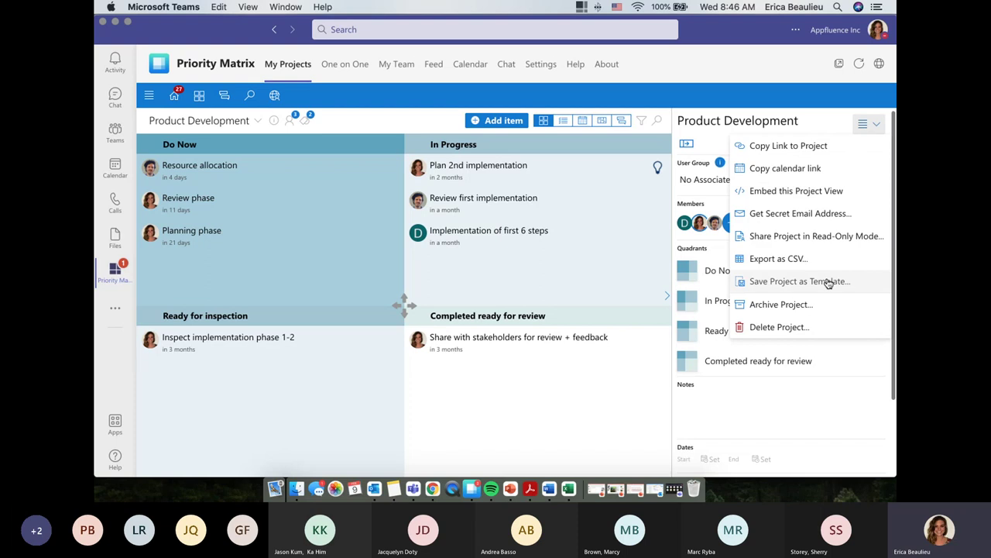
click(816, 122)
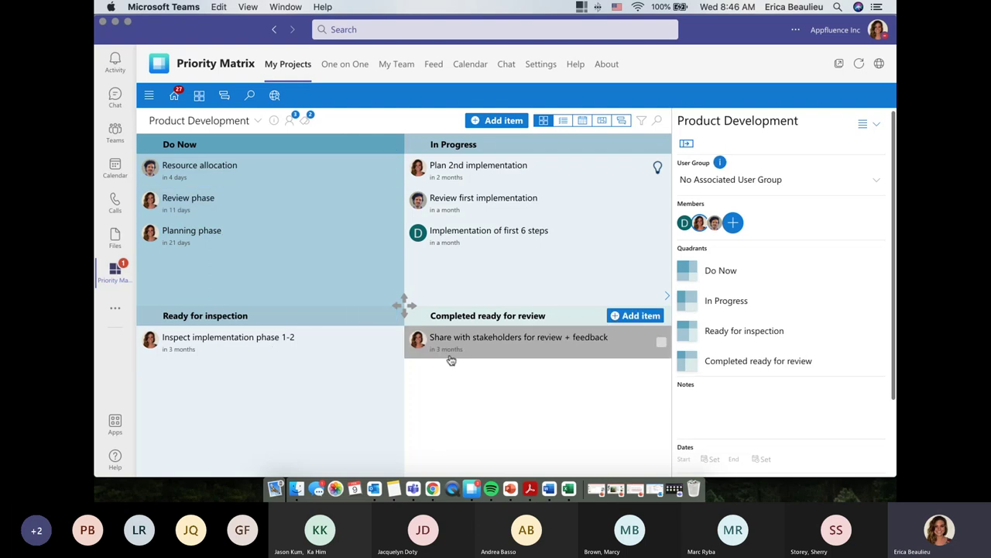
Show Resource allocation's details (0% progress, Feb 6–Feb 12, 2022) and glance at its actions menu
click(302, 184)
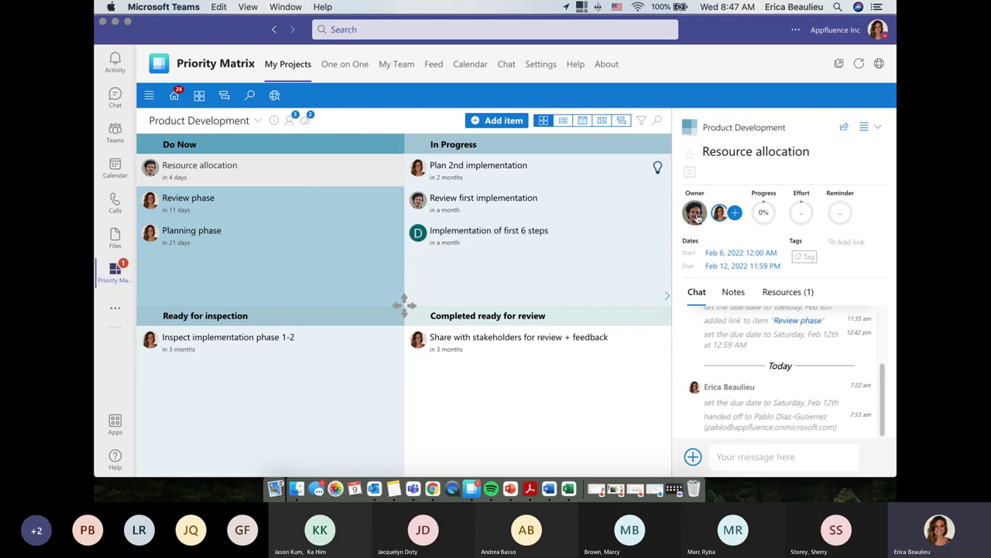
mouse_move(697, 218)
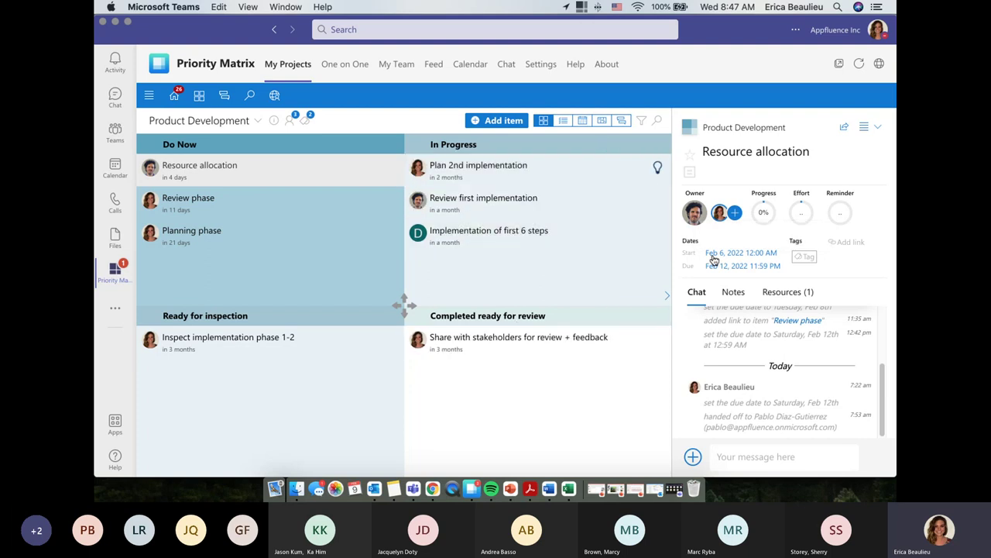
mouse_move(714, 264)
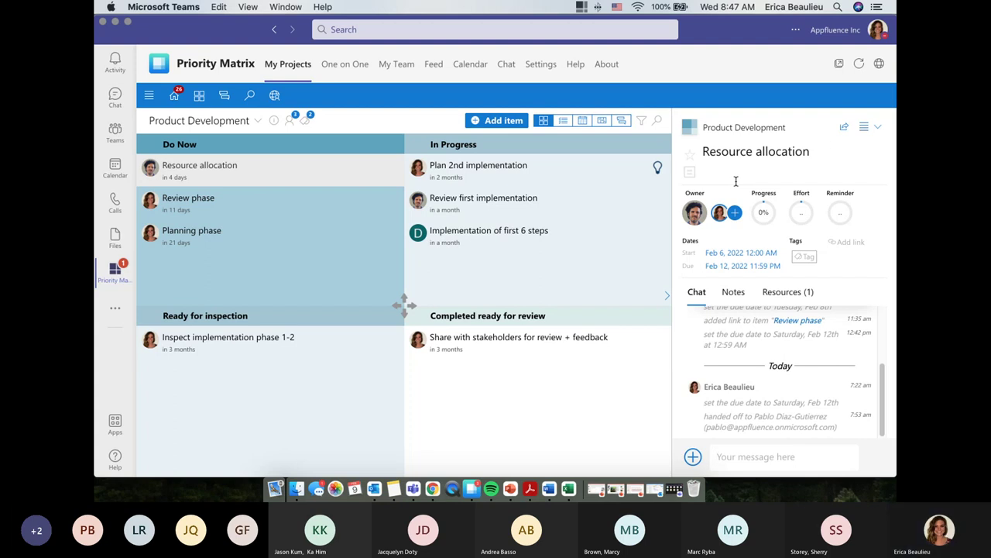
click(866, 129)
click(867, 129)
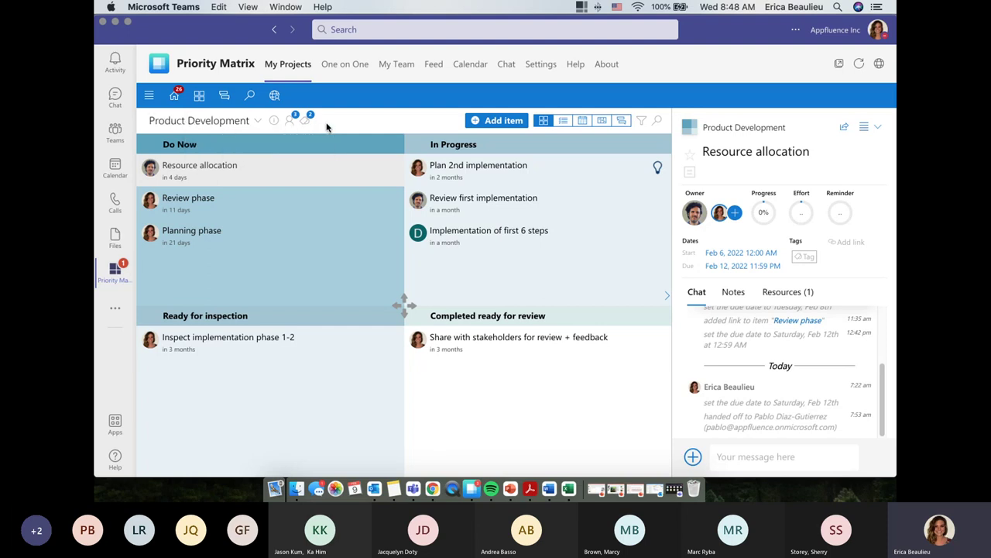
Show Product Development as a Gantt timeline scaled by Month
click(603, 122)
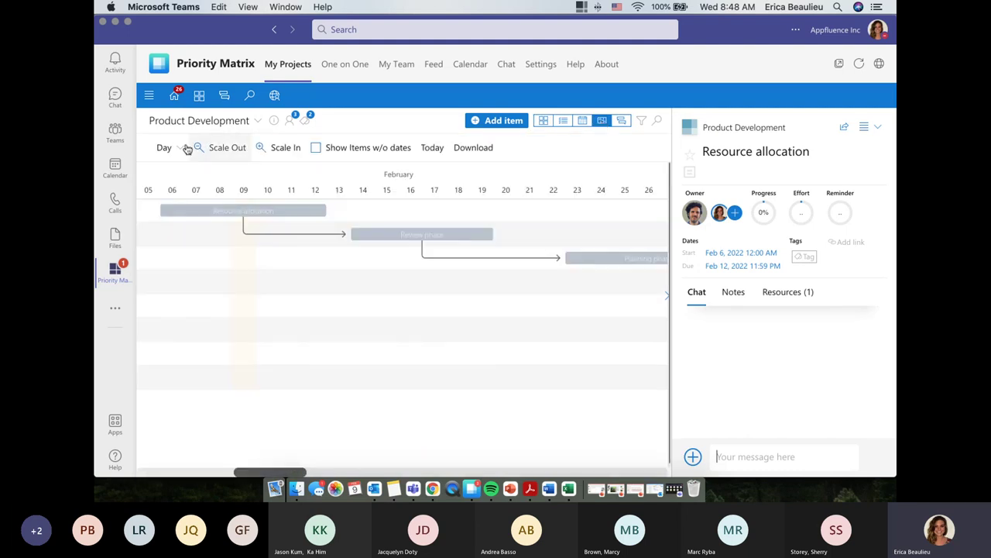
click(180, 148)
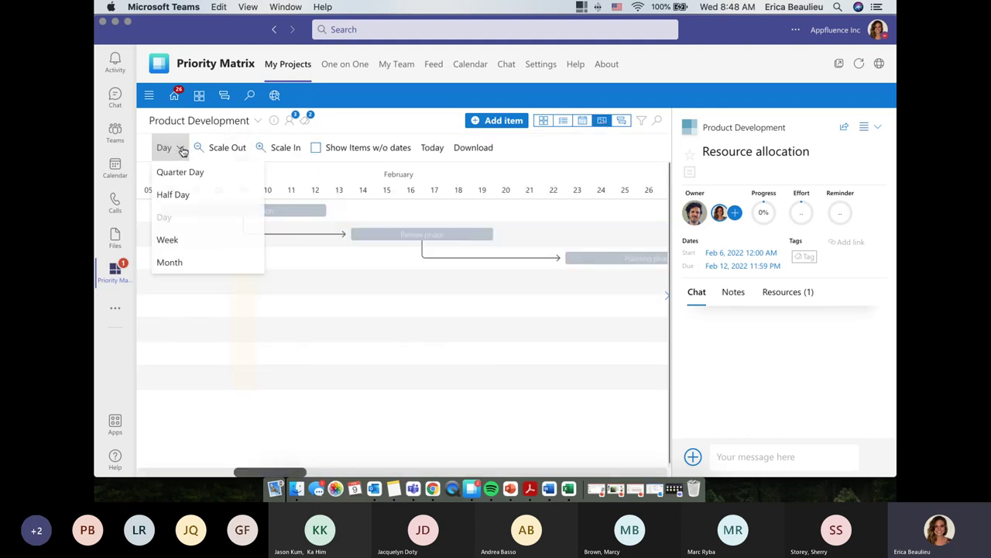
click(192, 267)
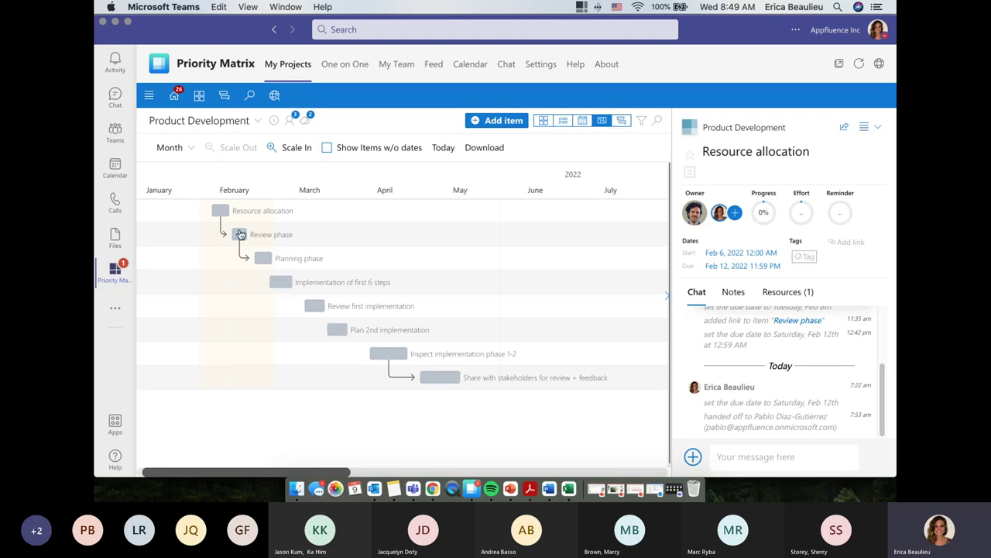
Shift Resource allocation to Feb 7–Feb 13, 2022 and adjust Inspect implementation phase 1-2
mouse_move(221, 218)
mouse_down()
mouse_move(288, 213)
mouse_move(231, 216)
mouse_move(231, 227)
mouse_up()
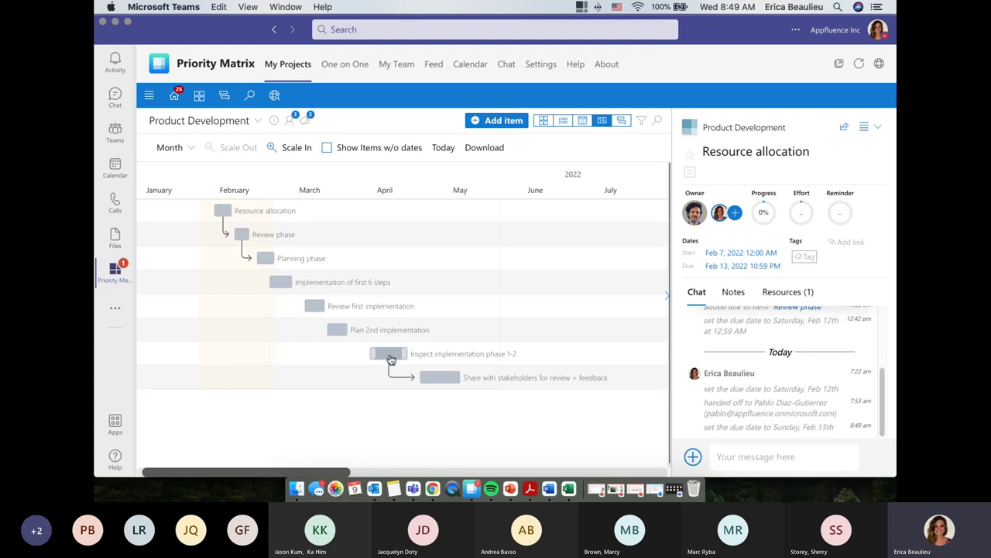
drag(389, 356, 388, 356)
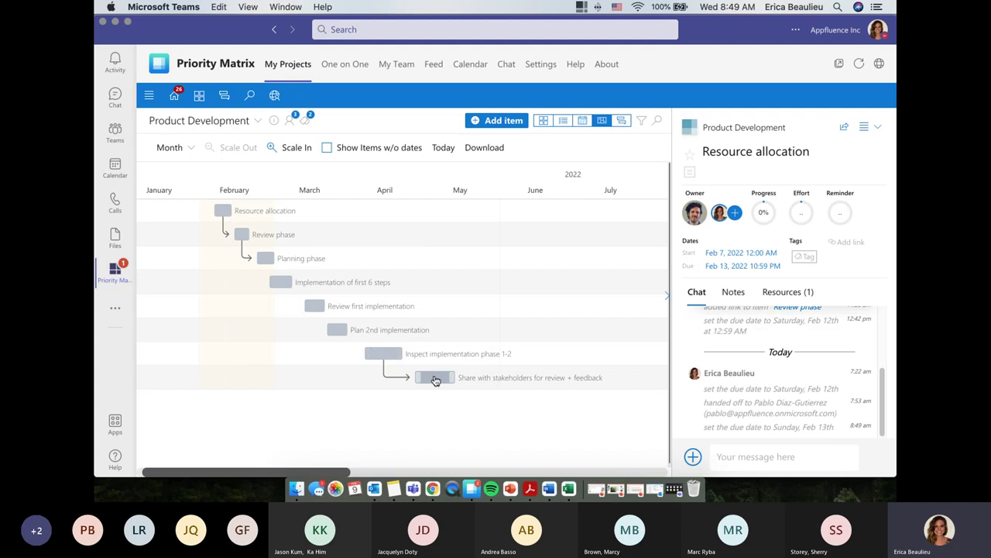
drag(384, 357, 384, 359)
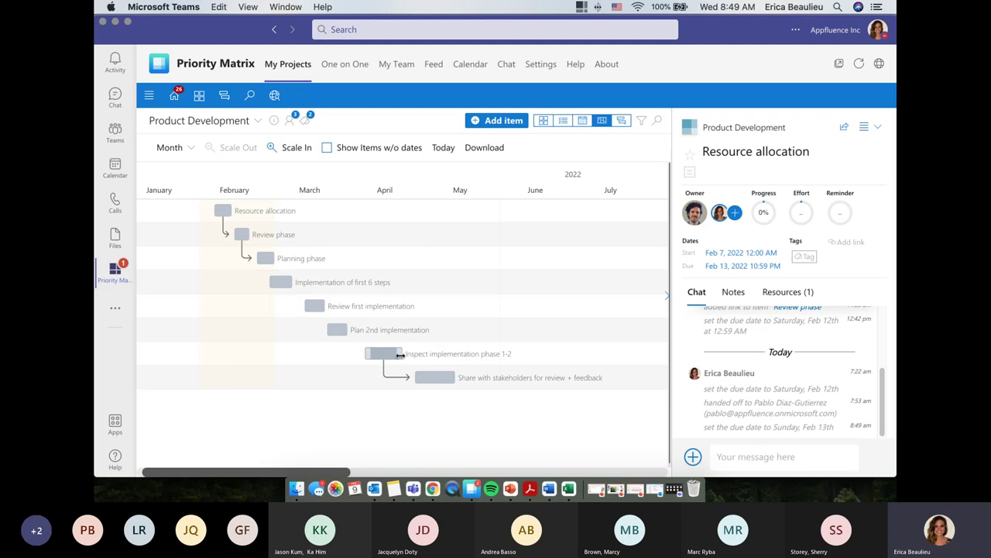
drag(404, 355, 402, 356)
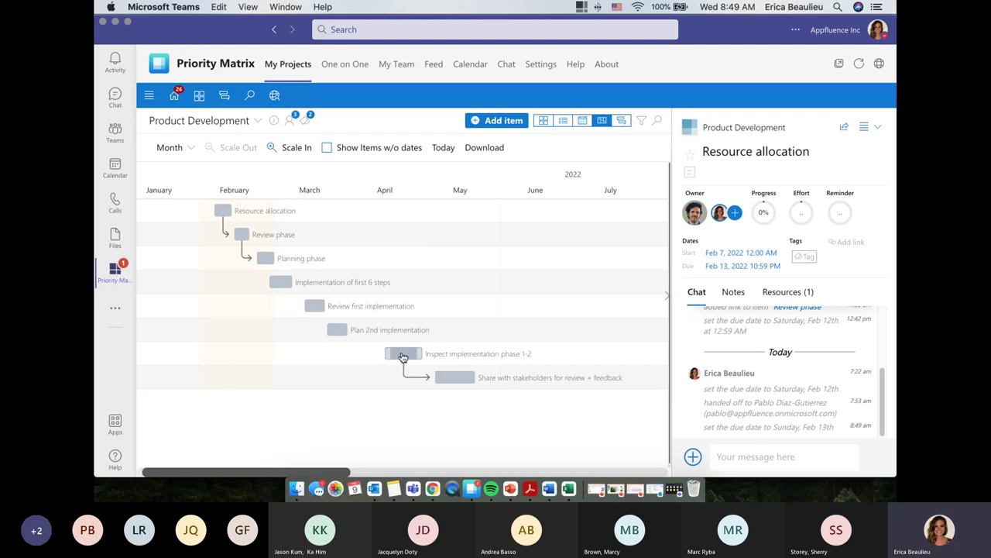
drag(403, 356, 378, 358)
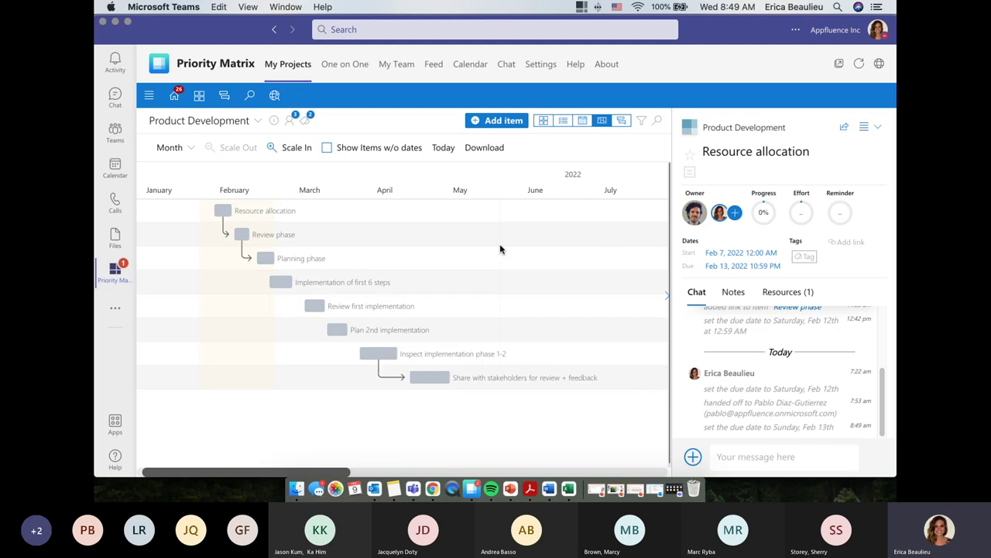
Link Planning phase as Blocked by on the Implementation of first 6 steps task
click(279, 283)
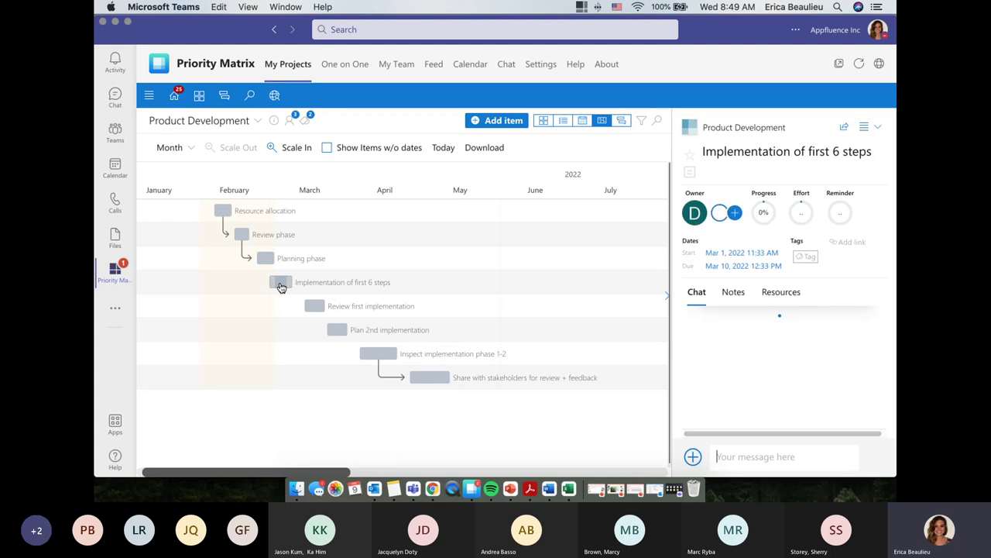
click(776, 298)
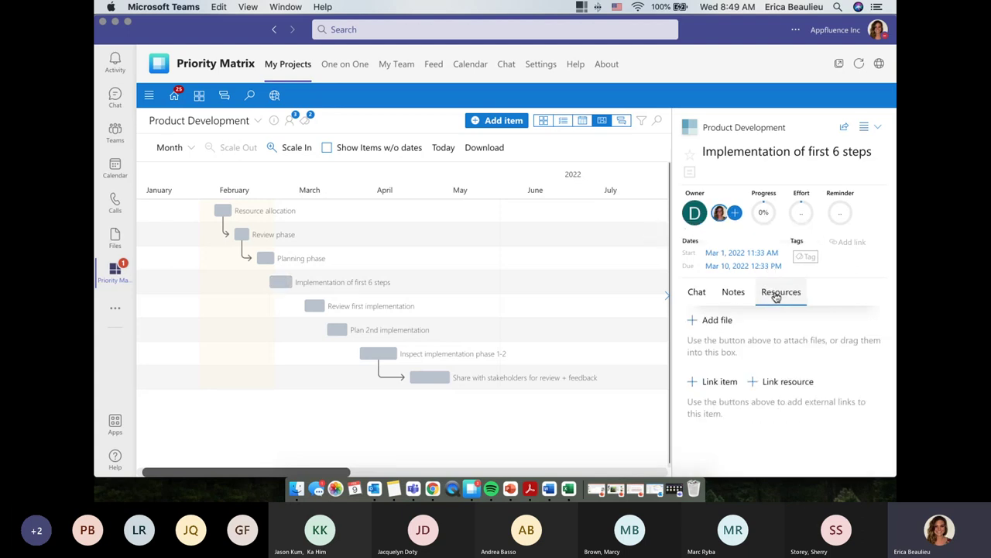
click(734, 389)
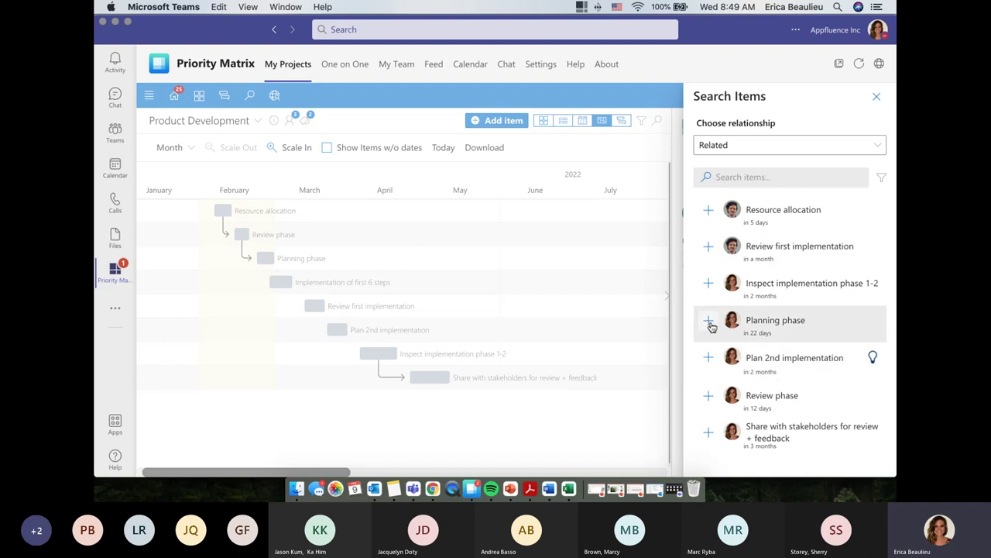
click(782, 149)
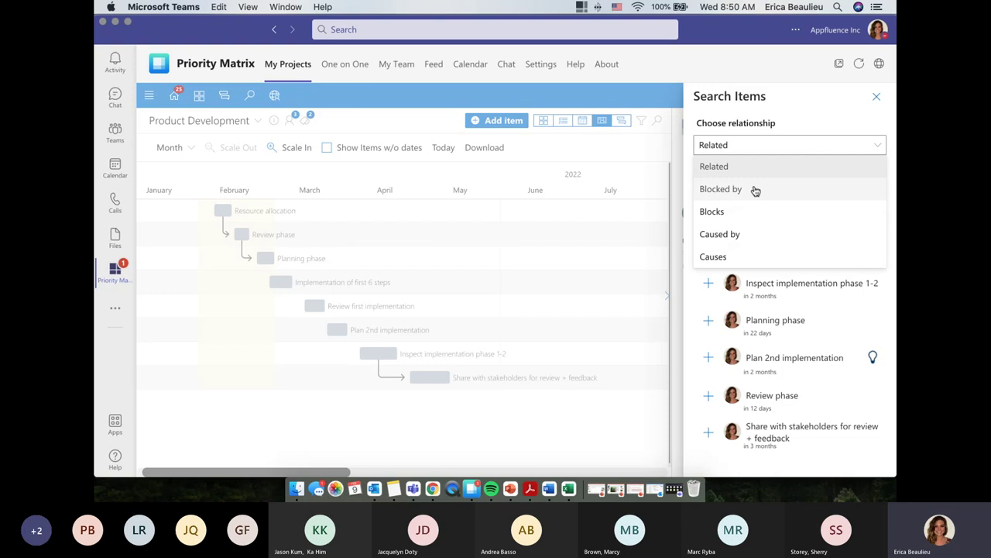
click(755, 189)
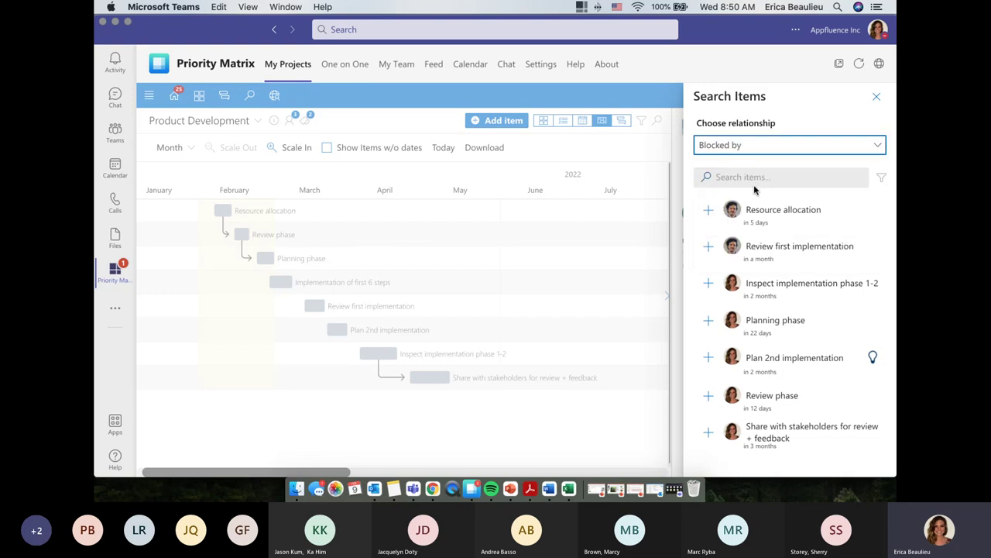
click(710, 325)
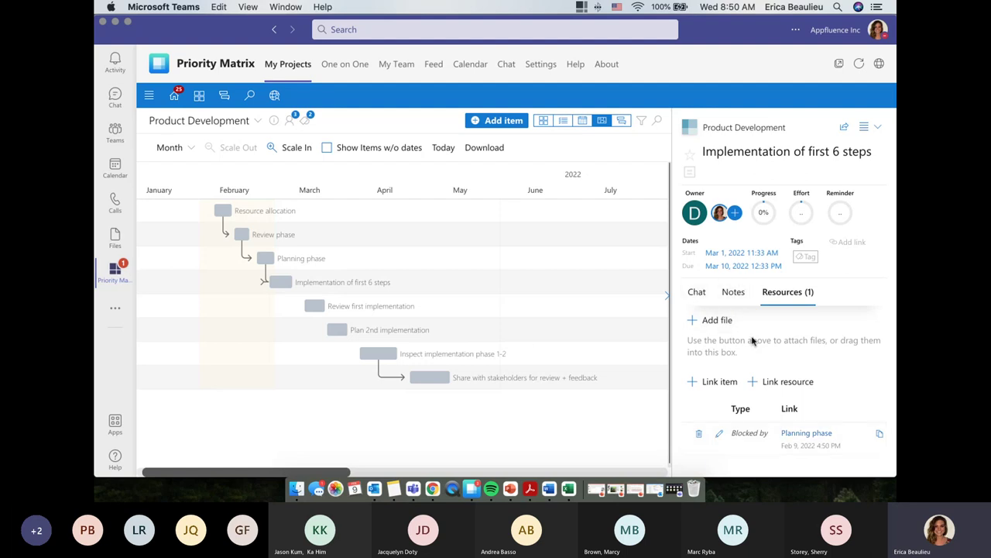
Review the Blocked by link's relationship types and close the editor, keeping the link
click(720, 433)
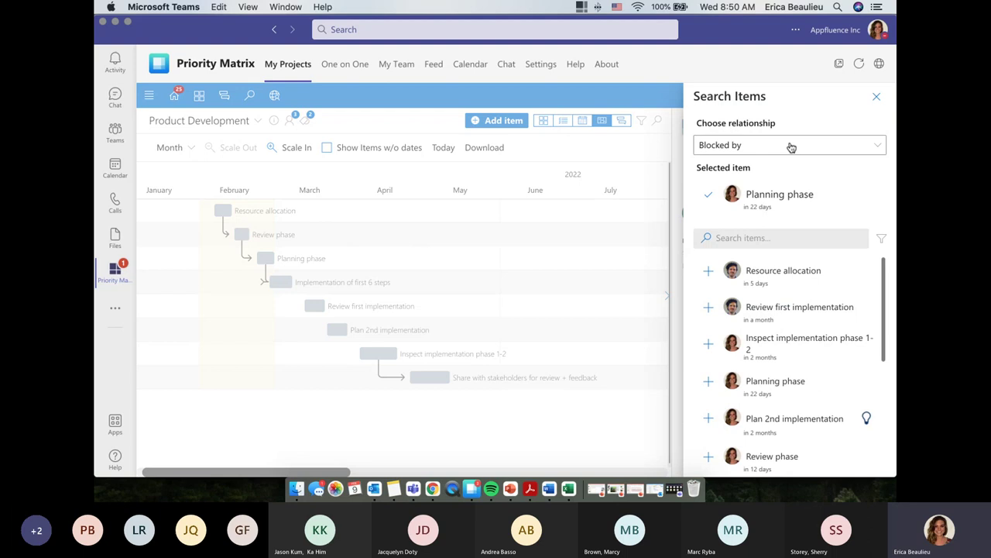
click(791, 147)
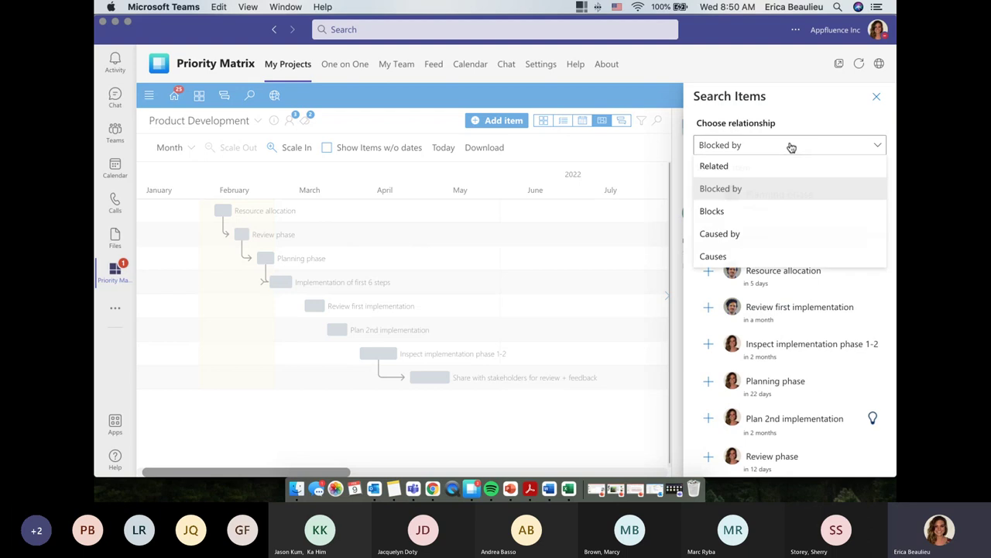
click(876, 98)
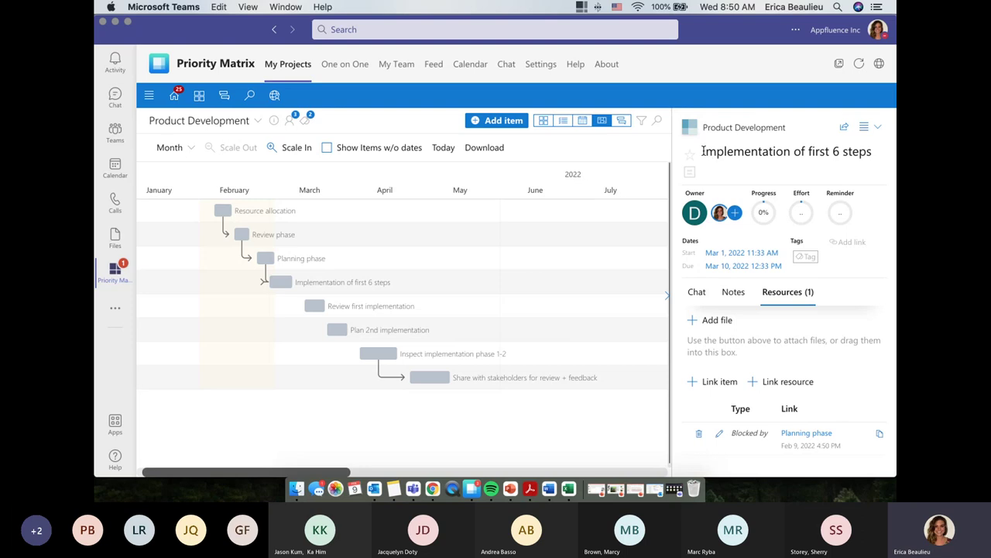
Switch to the four-quadrant matrix and show Product Development's project details and options
double_click(738, 153)
click(542, 121)
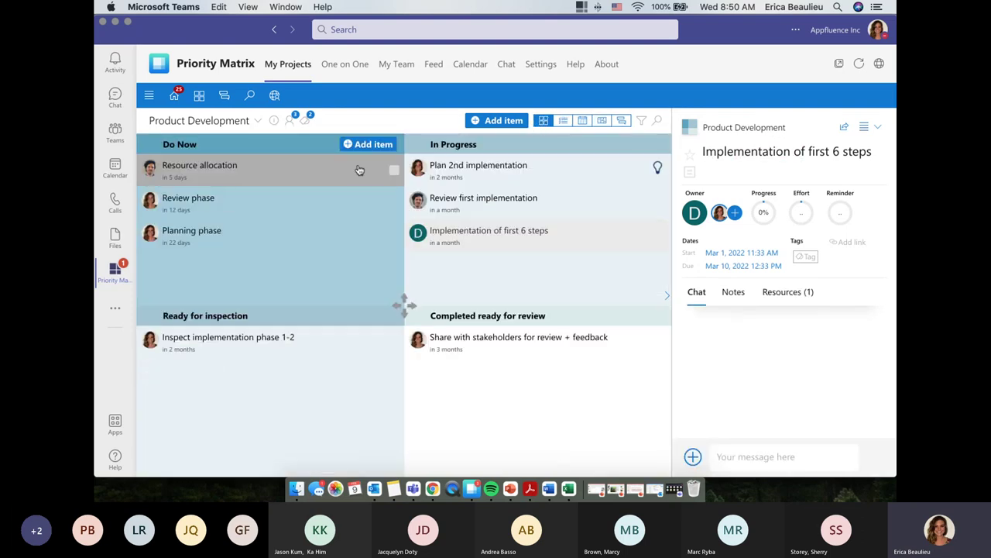
click(266, 174)
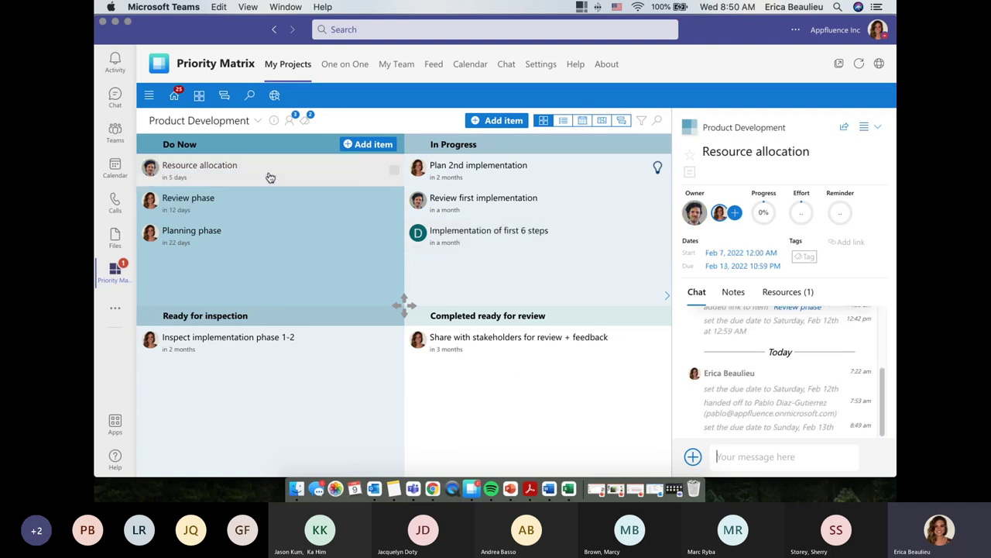
click(767, 128)
click(874, 127)
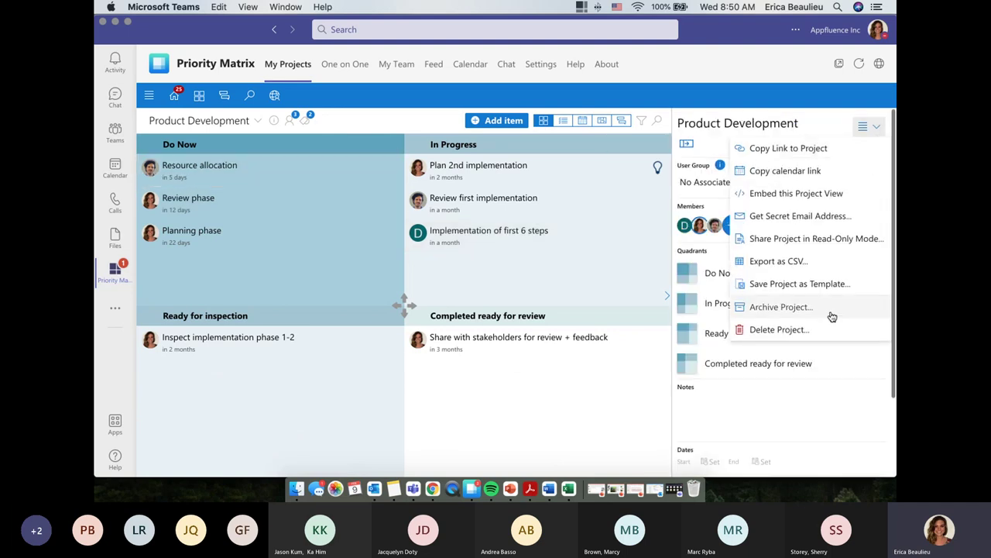
click(665, 129)
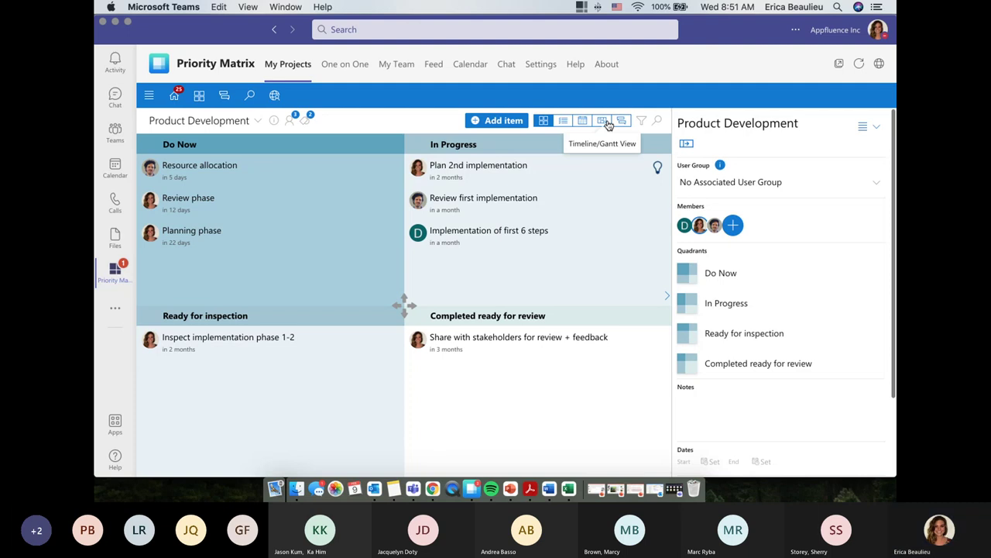
mouse_move(298, 174)
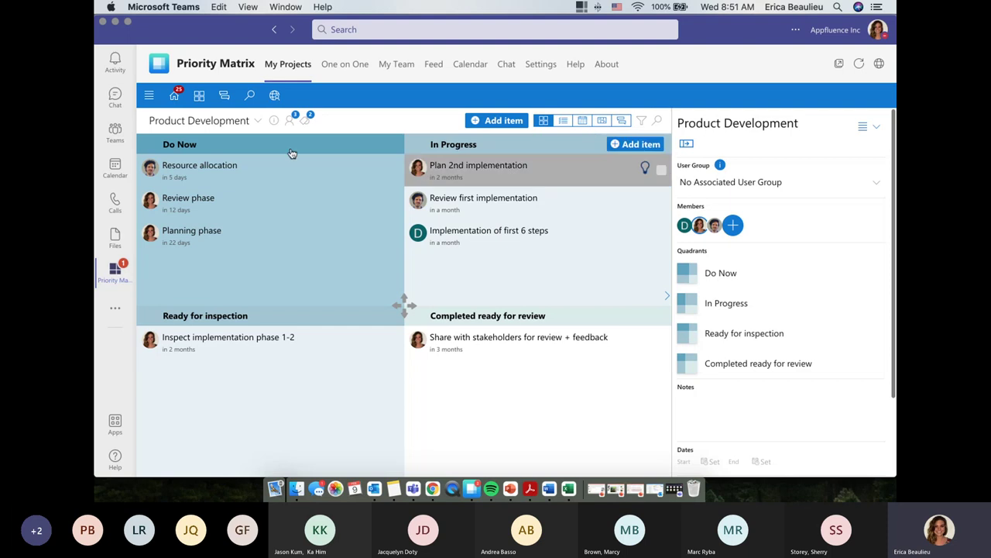
Show the Filtered Projects list with Product Development, Key Metrics for Stakeholders and others
click(200, 100)
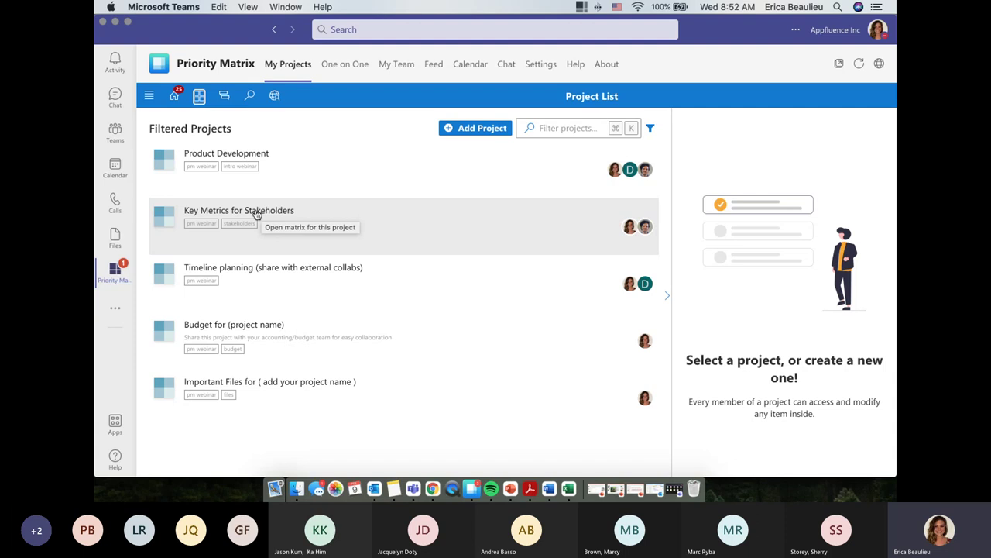
Open the Key Metrics for Stakeholders project and glance at its options menu
click(264, 211)
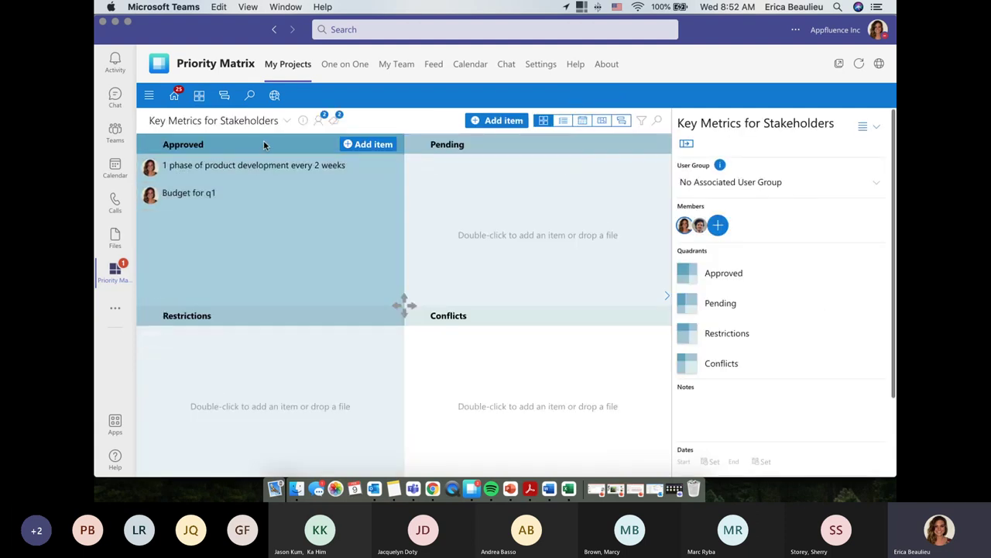
mouse_move(222, 144)
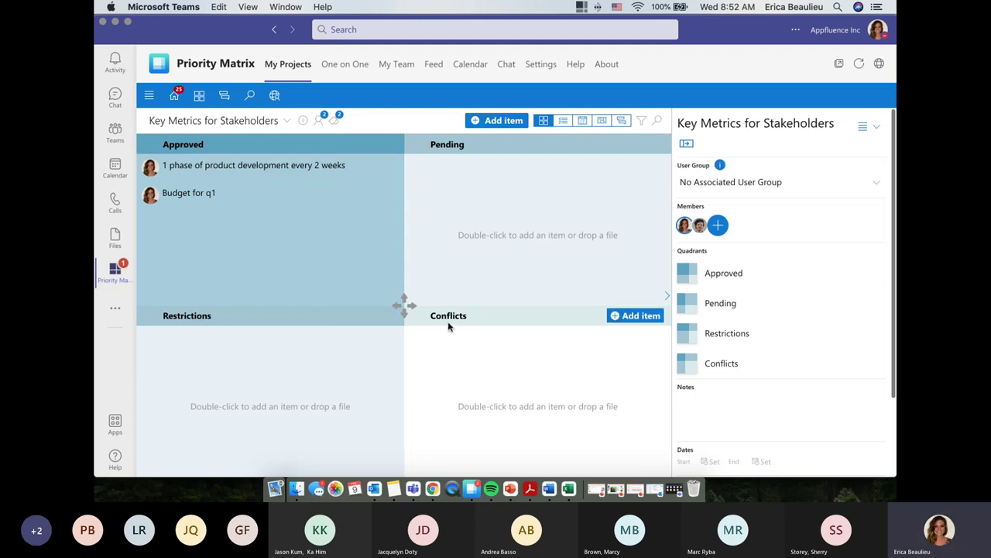
click(866, 127)
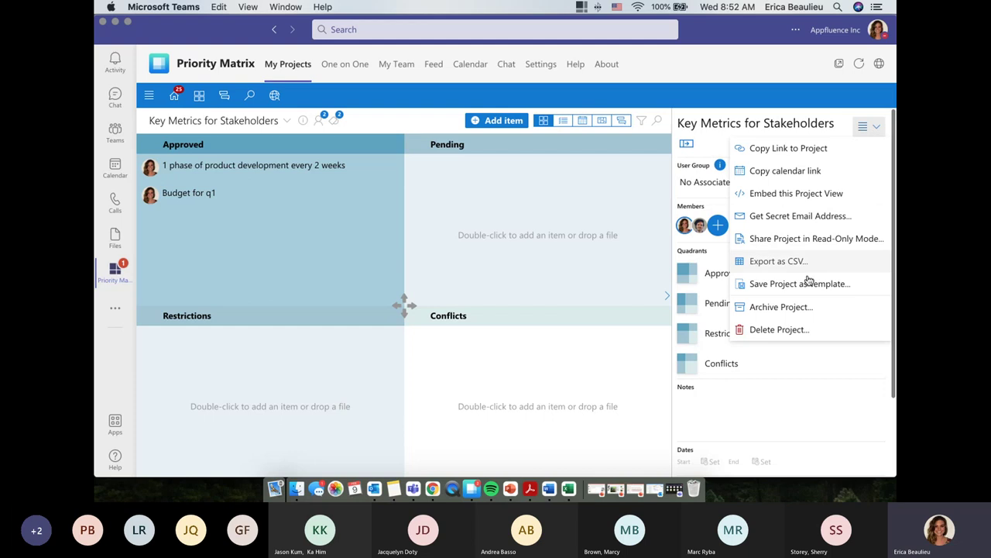
click(719, 102)
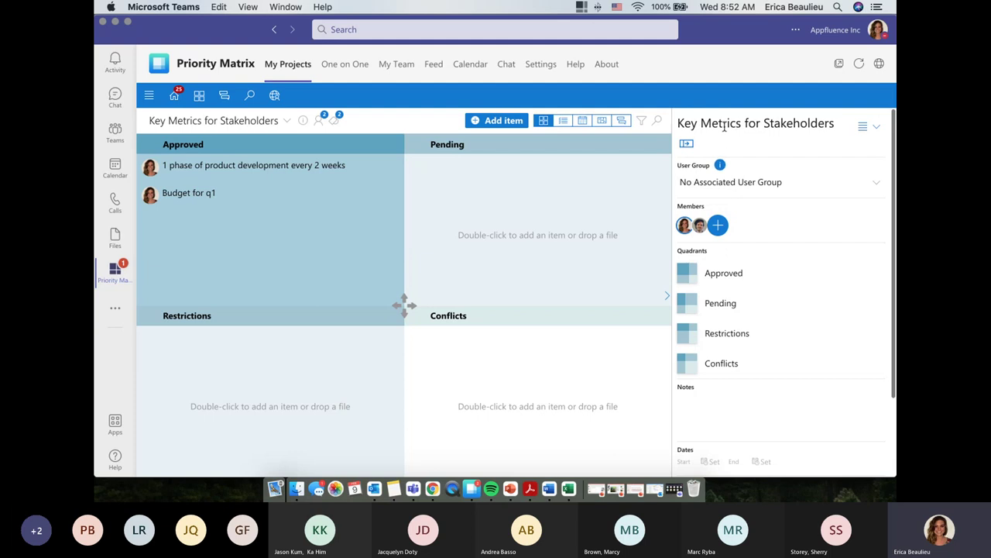
Select 'Stakeholders' in the project title, then return to the filtered Project List
drag(764, 124, 833, 127)
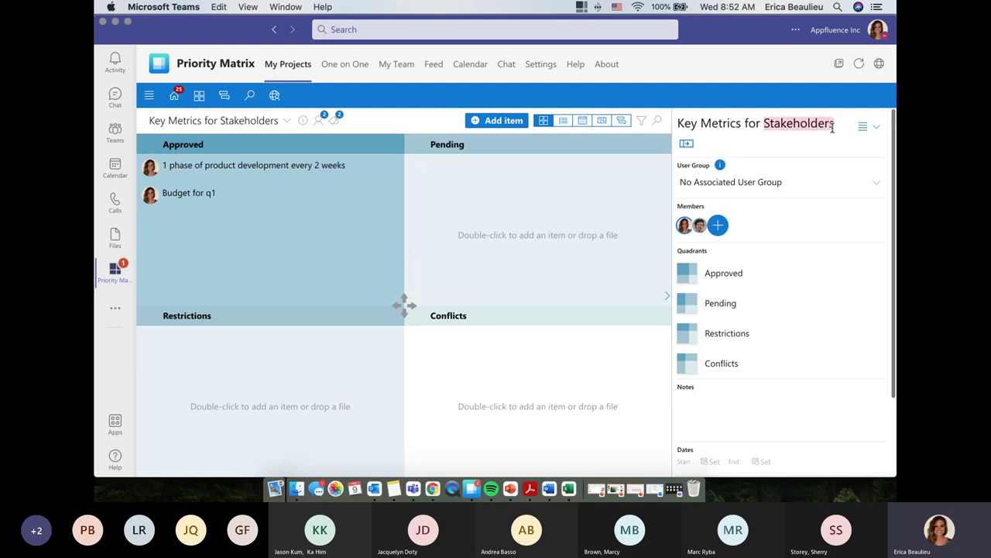
click(832, 128)
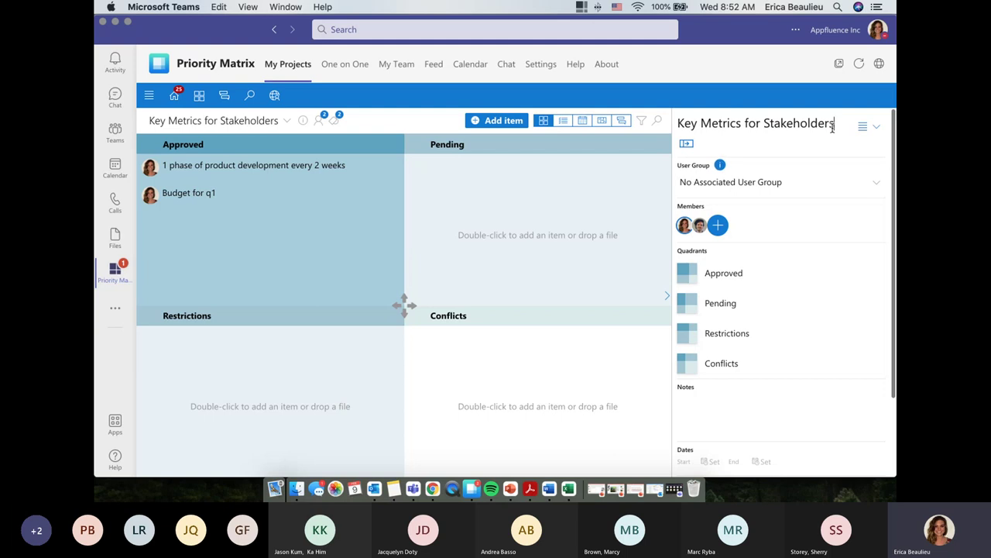
click(201, 100)
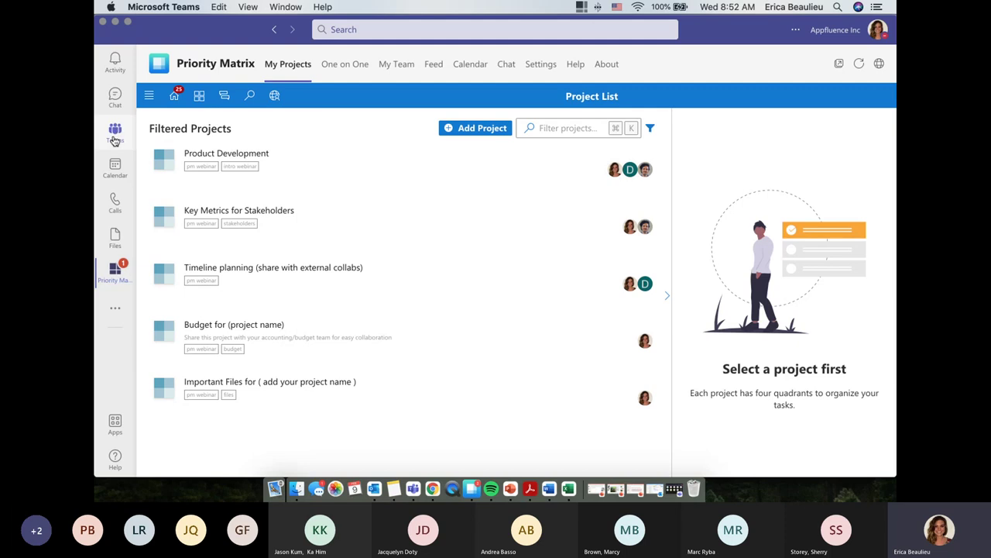
In General's Key Metrics tab, view the product development phase item and try Gantt, Calendar, Matrix views
click(115, 133)
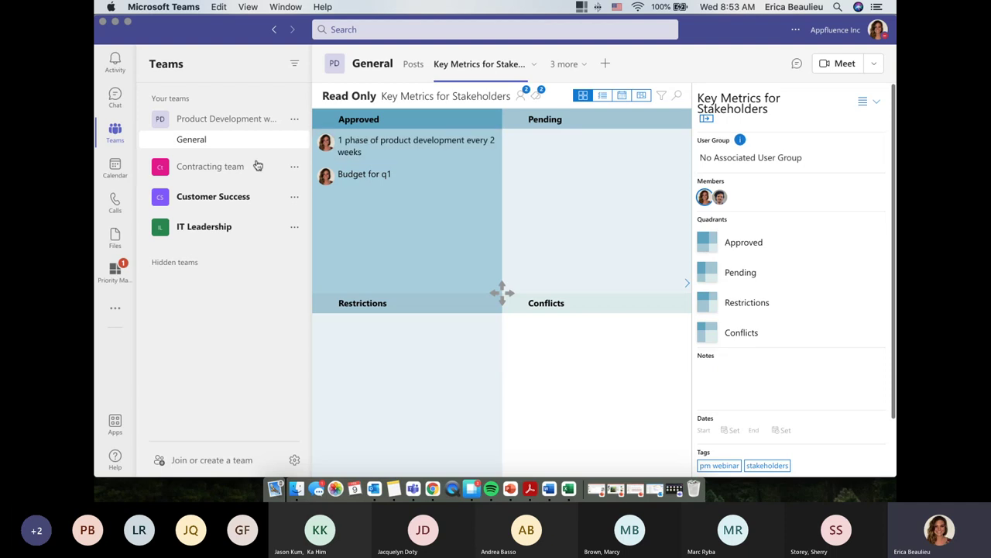
click(384, 147)
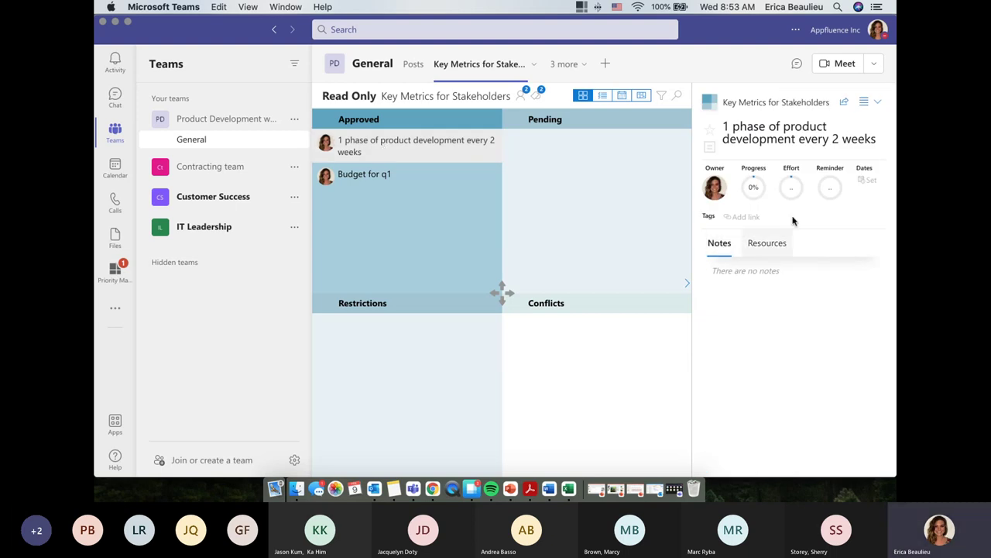
click(642, 96)
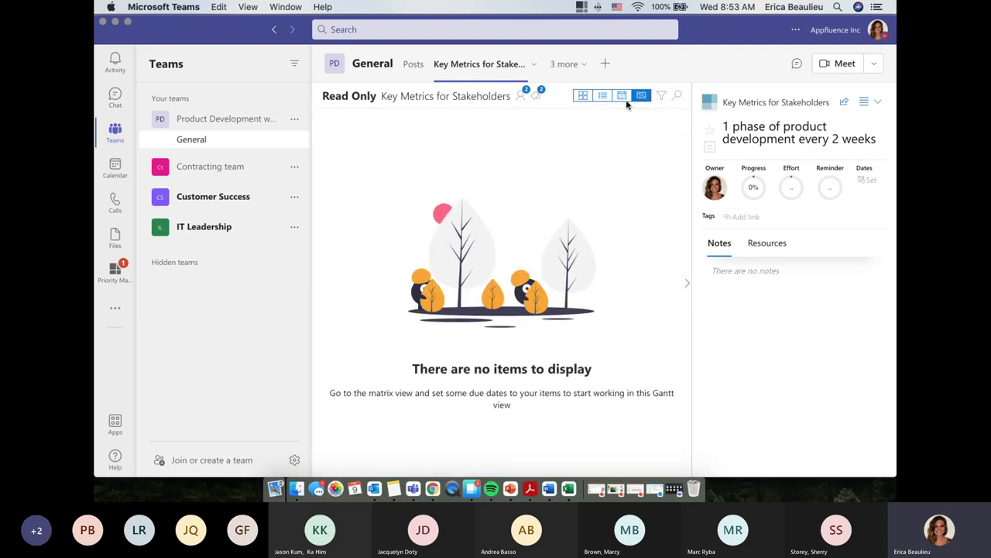
click(623, 97)
click(584, 96)
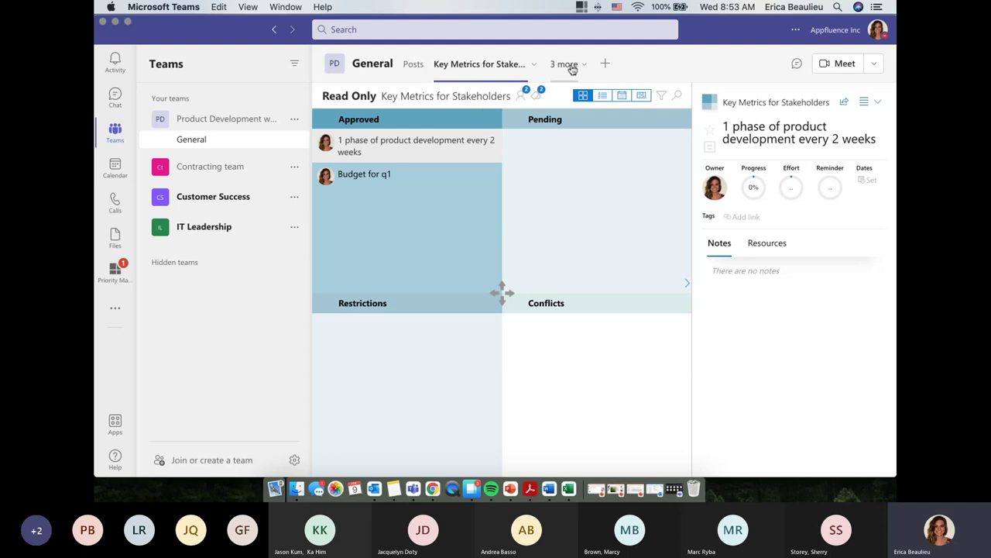
click(574, 72)
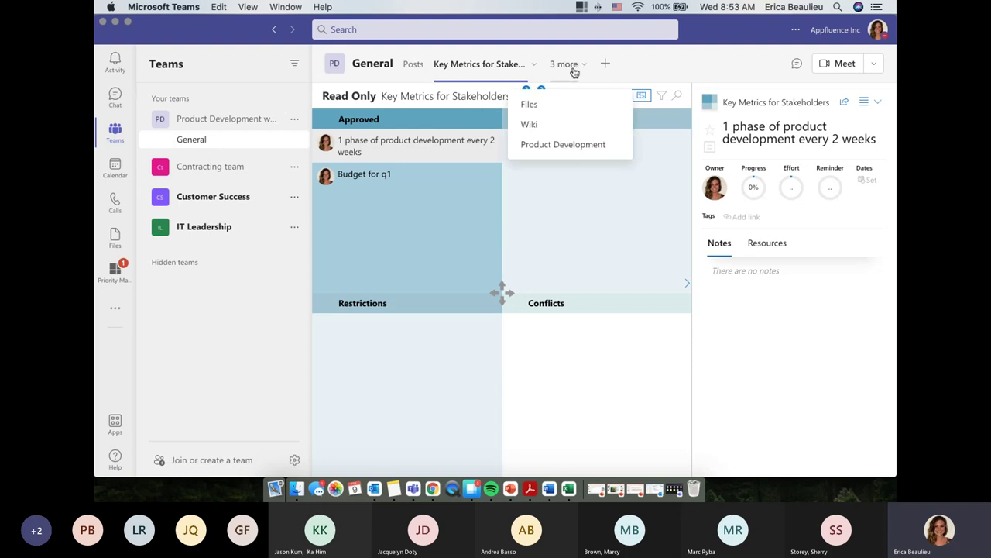
Review the Product Development tab's Resource allocation task, then switch to the Key Metrics for Stakeholders tab
click(571, 145)
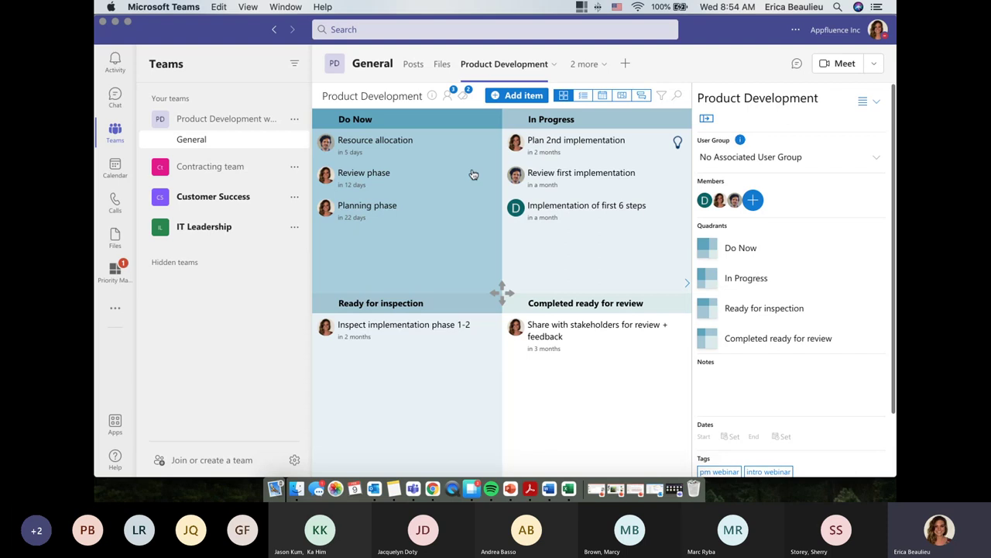
click(364, 156)
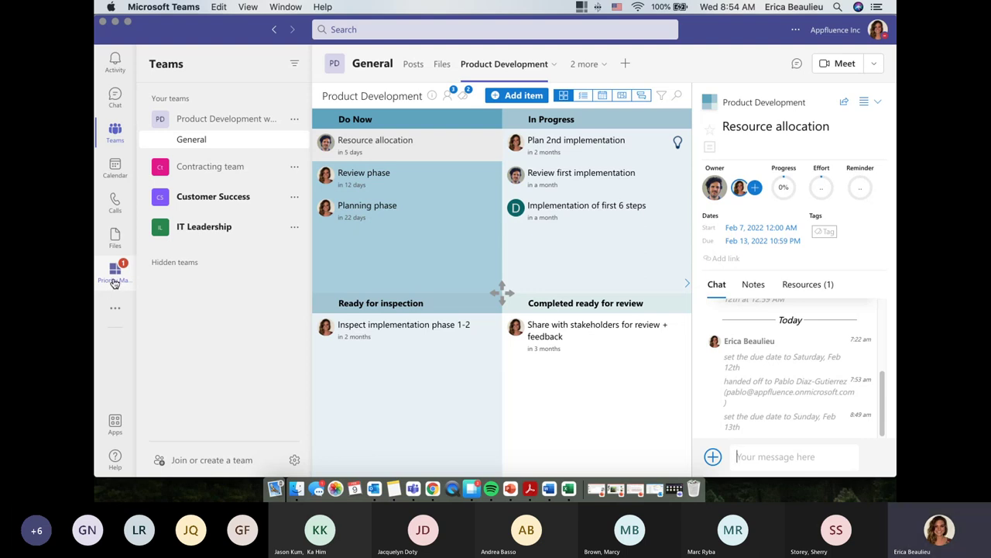
click(589, 64)
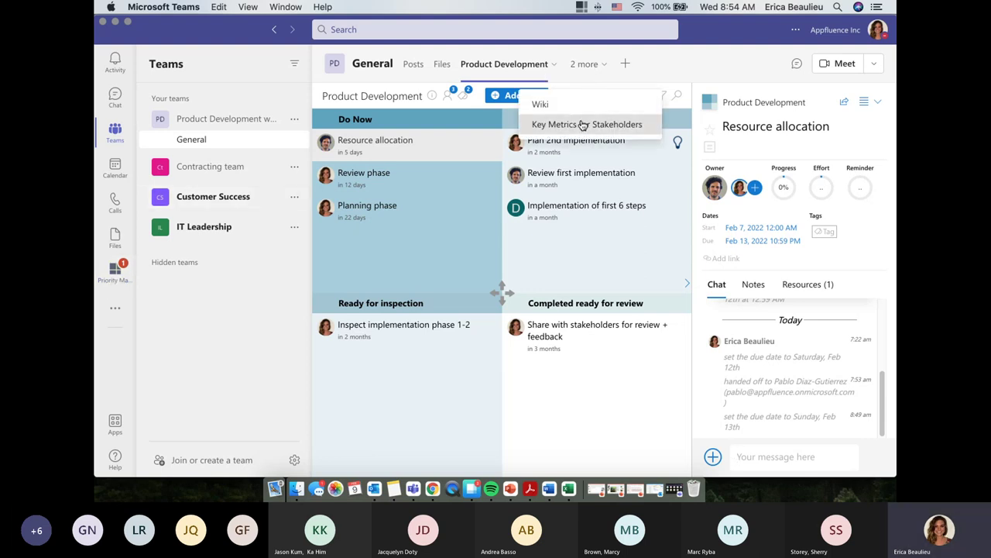
click(581, 123)
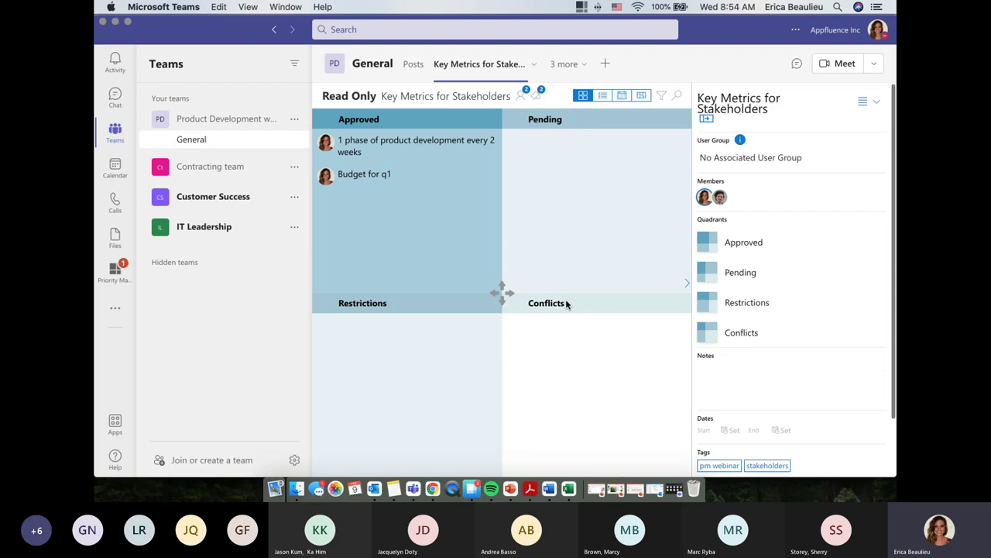
Check the Key Metrics project's options, then bring up Priority Matrix's Your Projects list
click(877, 112)
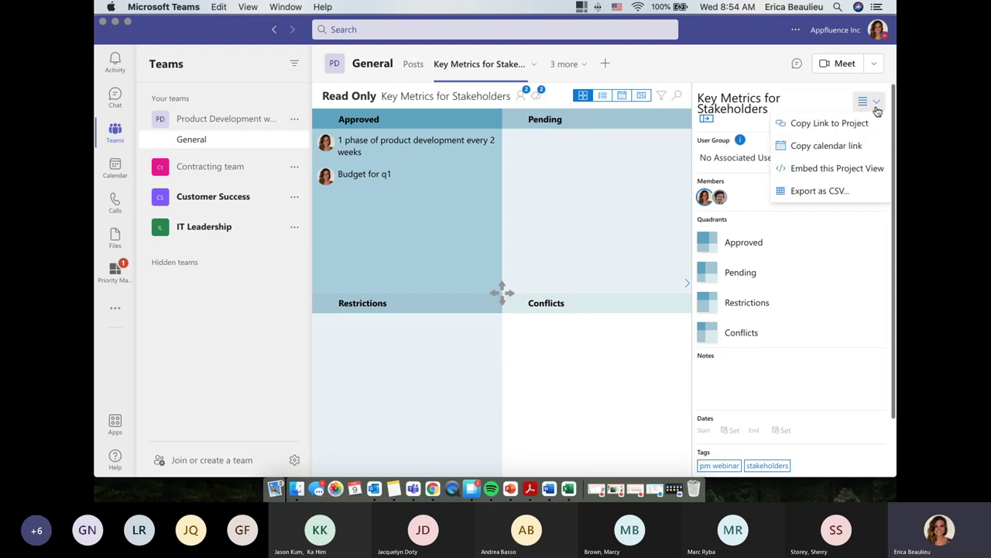
click(819, 101)
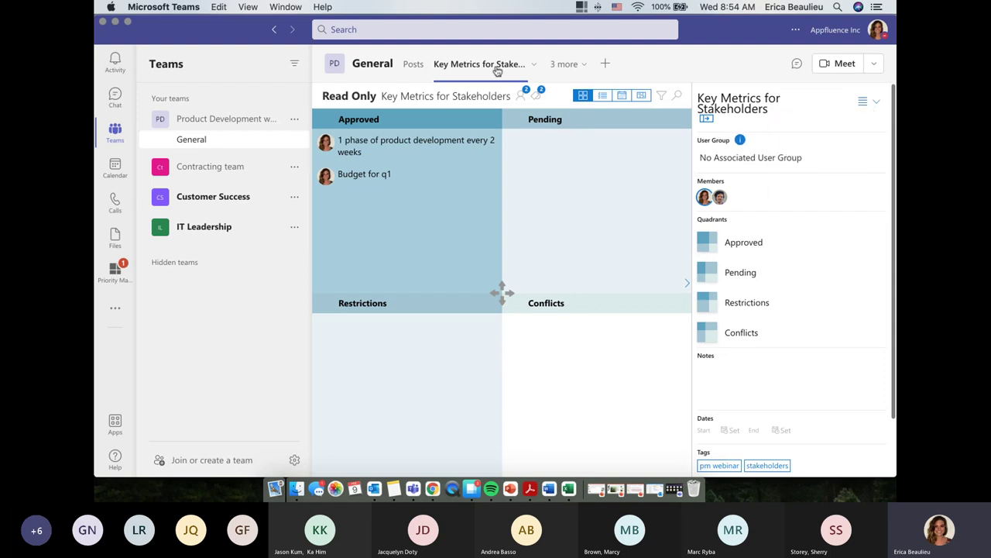
click(116, 273)
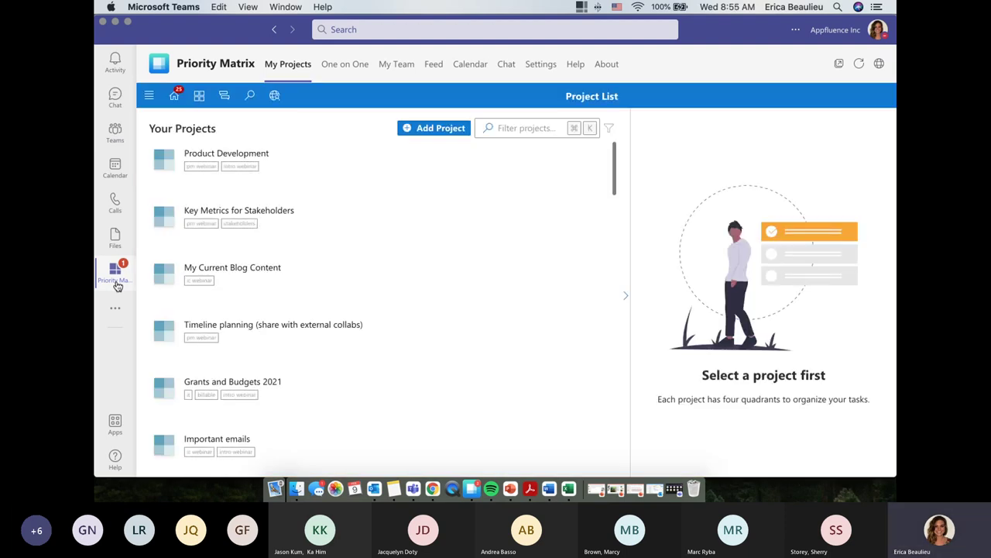
Filter projects by the 'pm webinar' tag and look over the Timeline planning project
click(609, 128)
click(772, 280)
text(pm webinar)
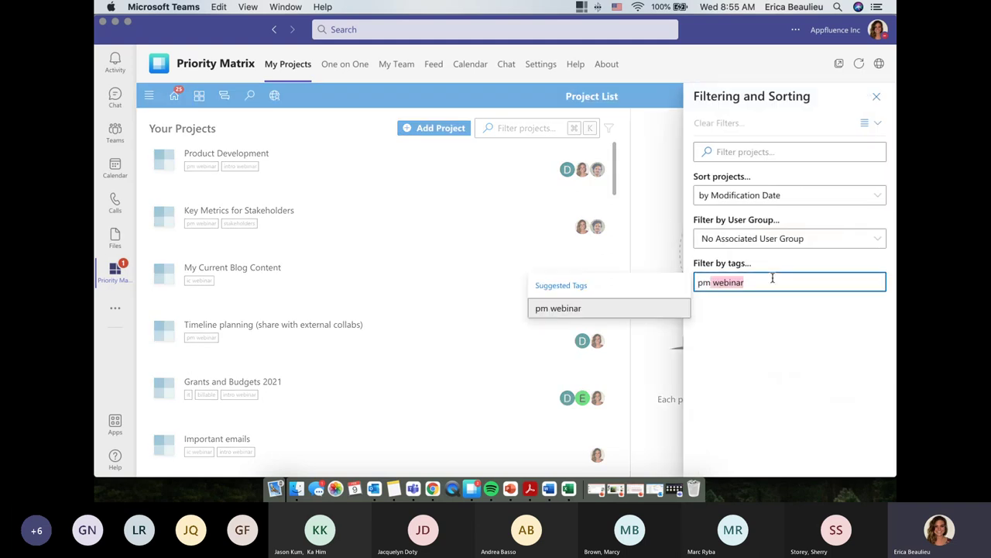
key(Right)
key(Return)
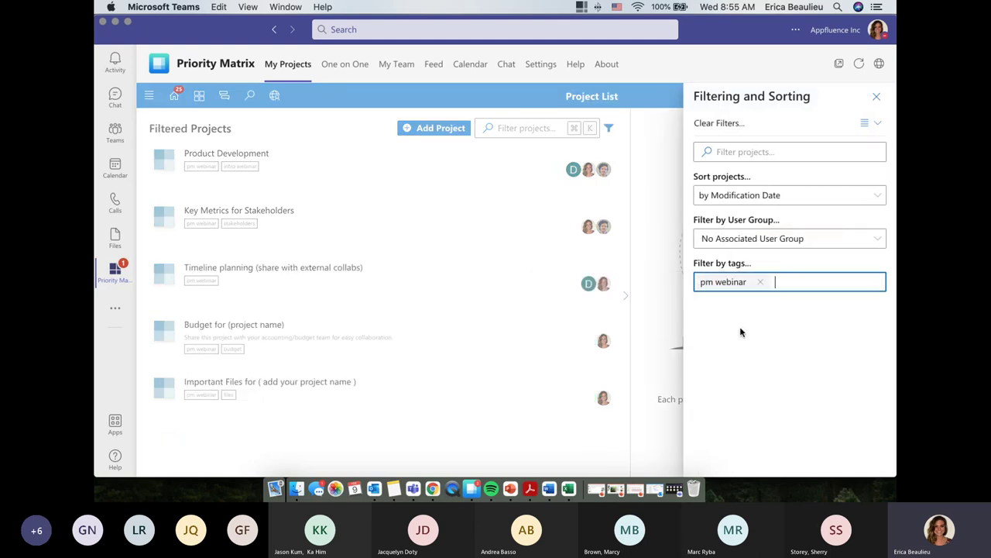
click(439, 438)
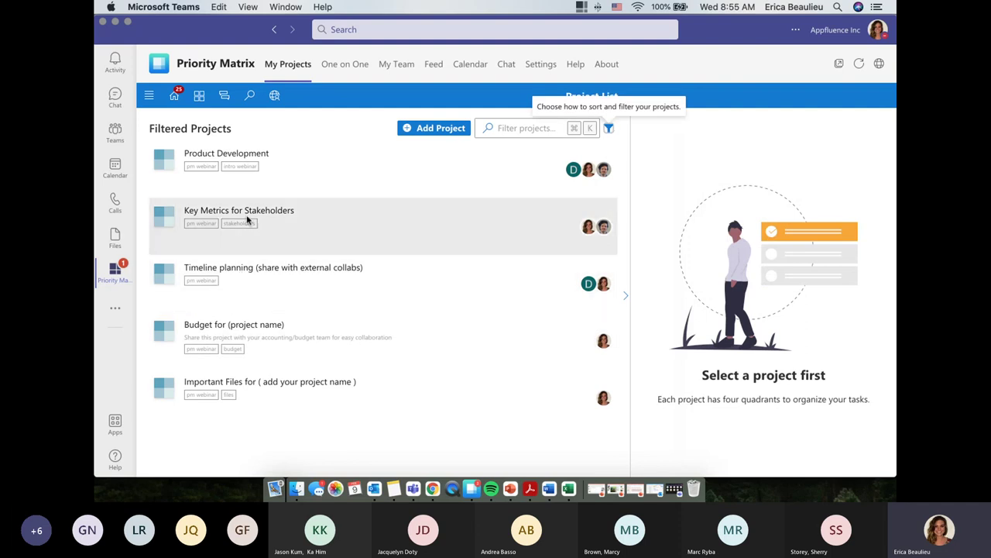
click(246, 275)
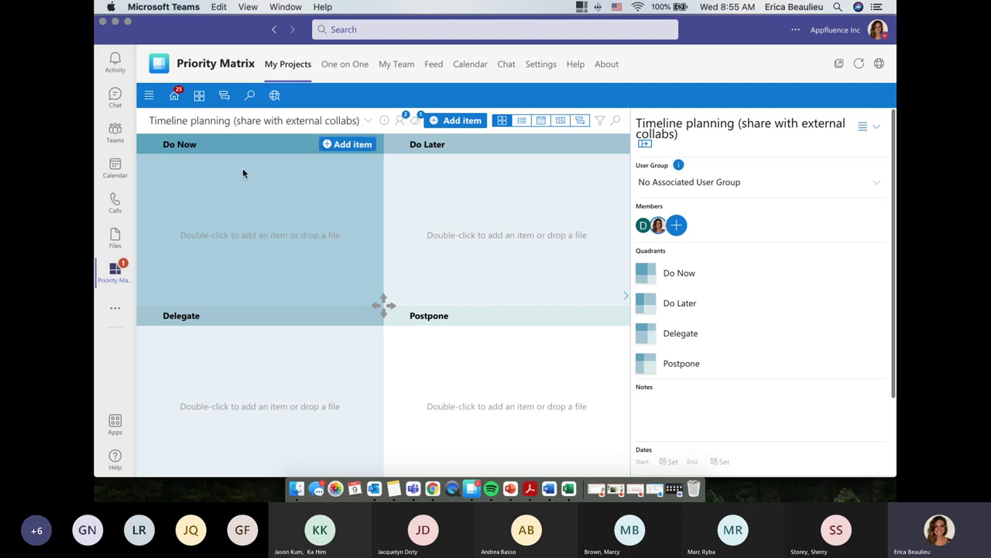
click(198, 96)
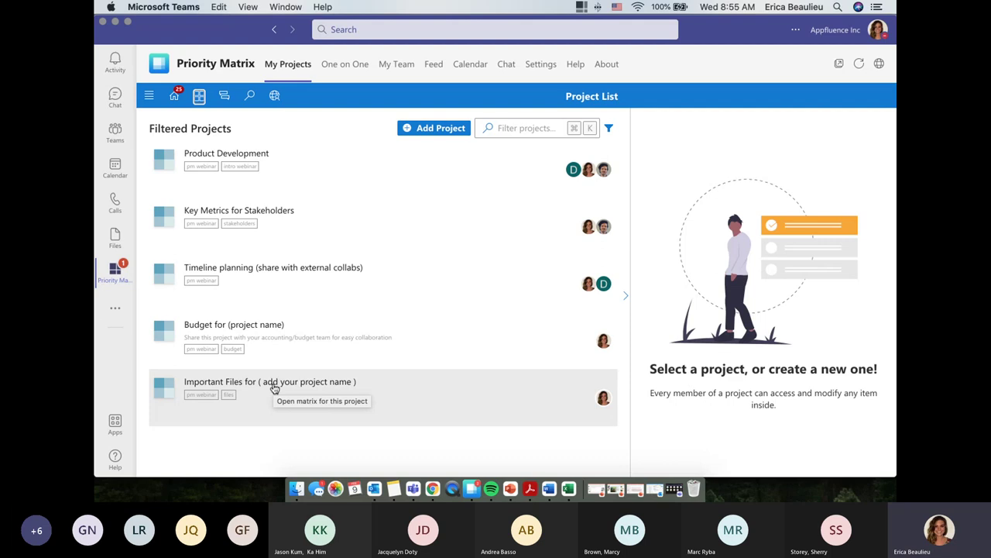
Open the Important Files project and add a 'test item' to the Active files quadrant
double_click(271, 383)
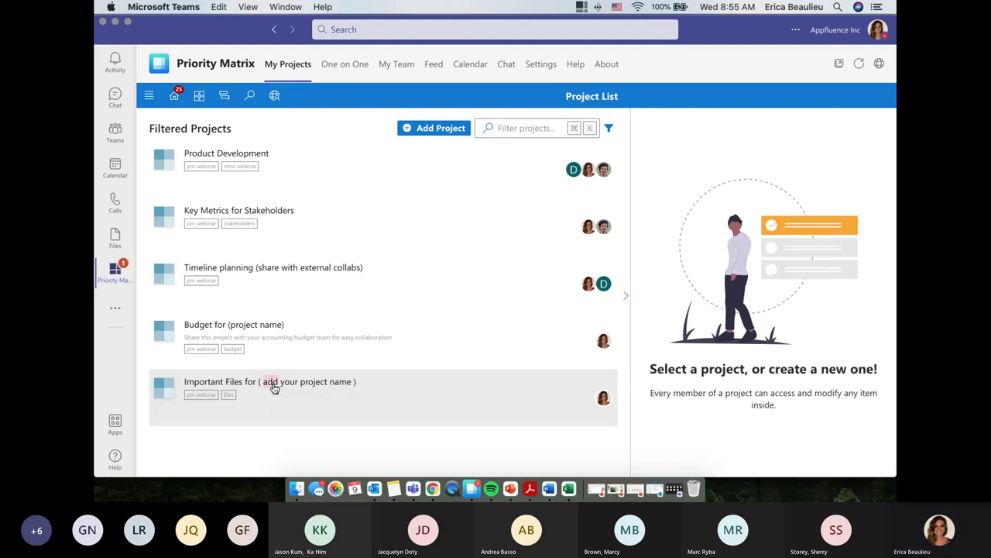
click(295, 383)
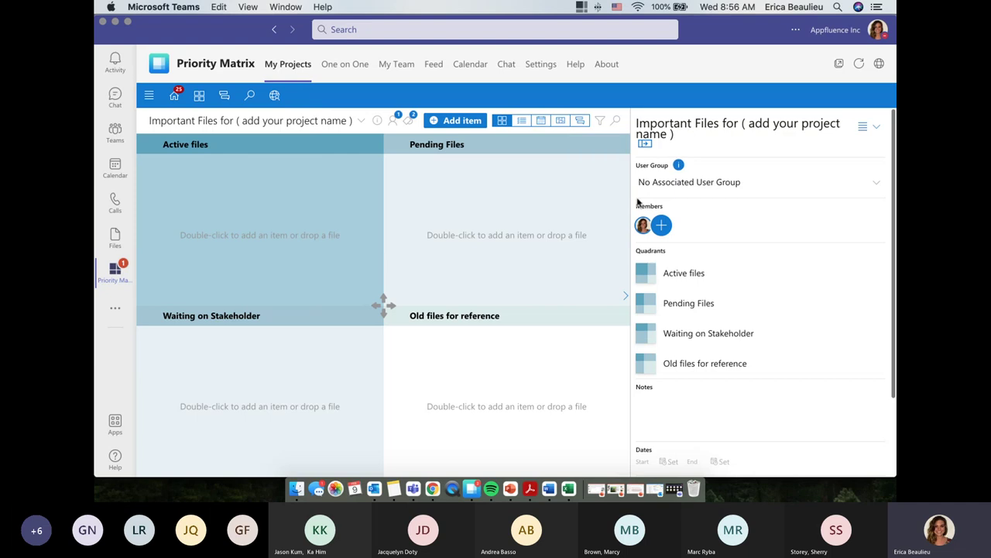
double_click(364, 178)
text(test item)
key(Return)
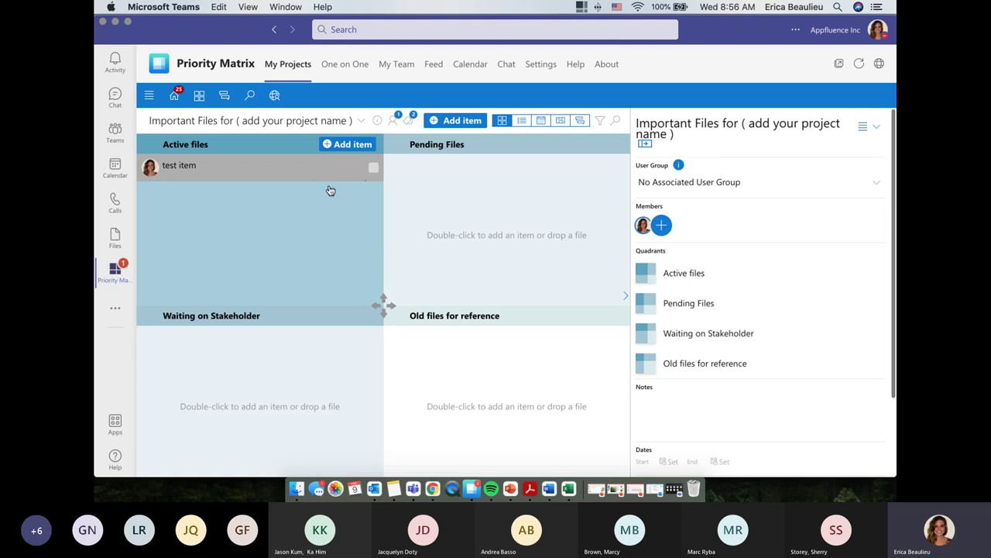
Open the test item's details, view its linked resources, then its Chat comments
click(211, 178)
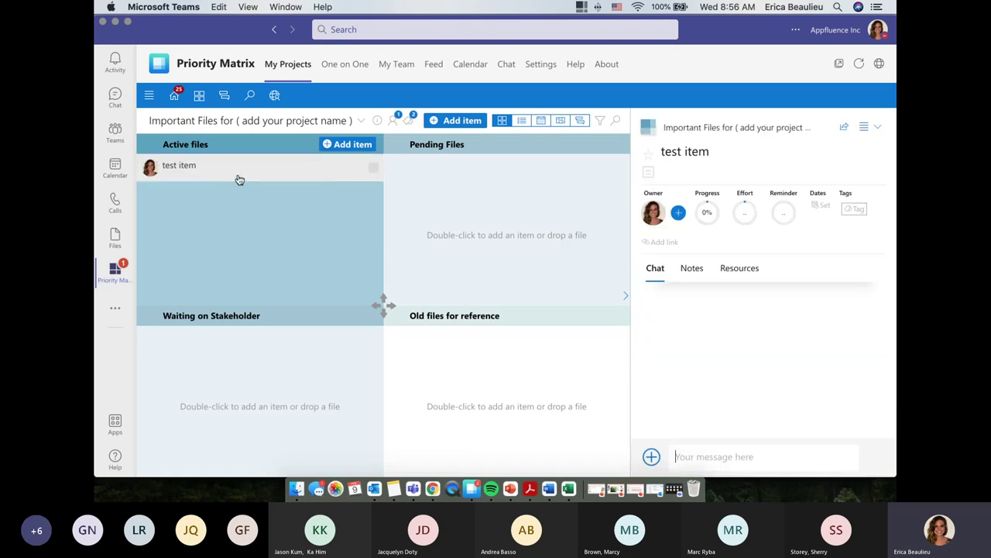
click(726, 271)
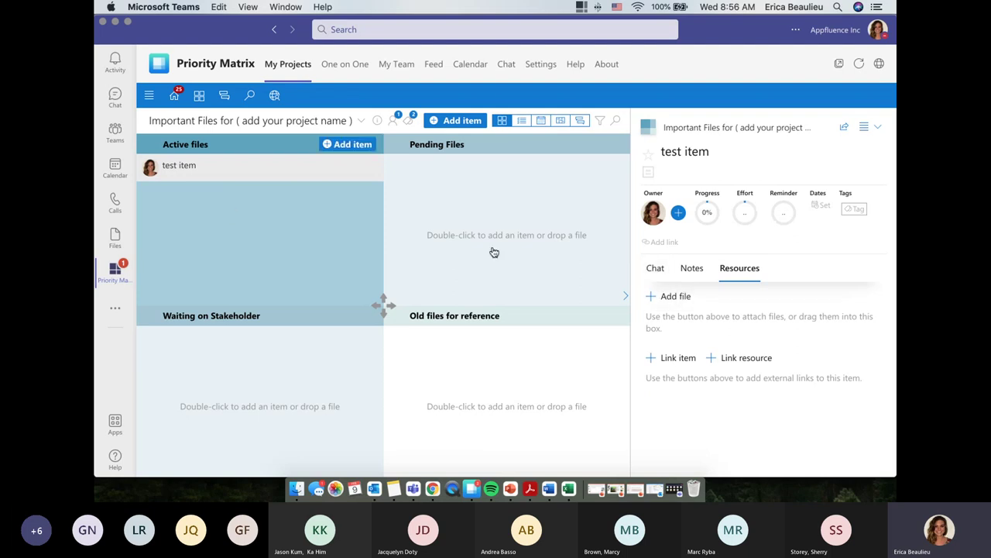
click(654, 273)
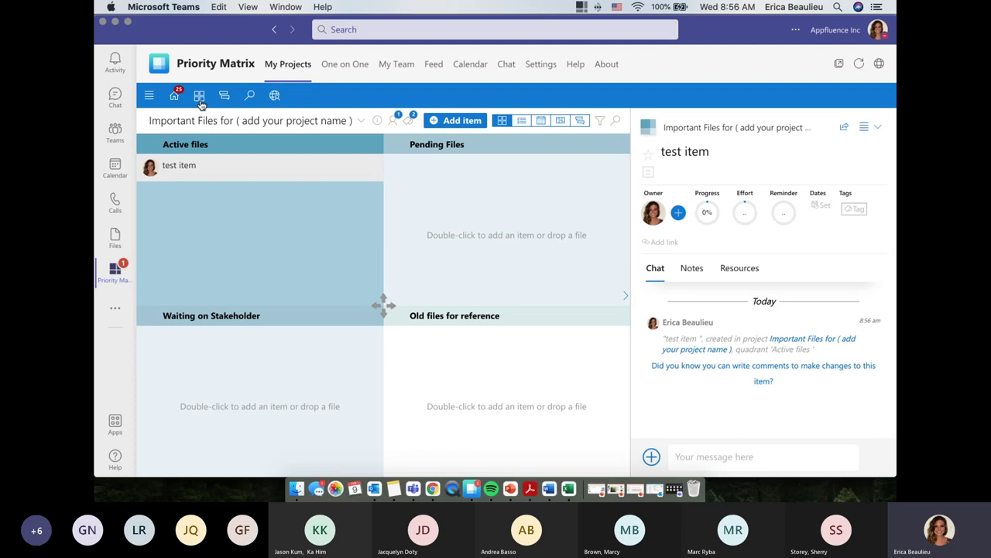
Go back to the project list and open the Budget for (project name) matrix
click(200, 102)
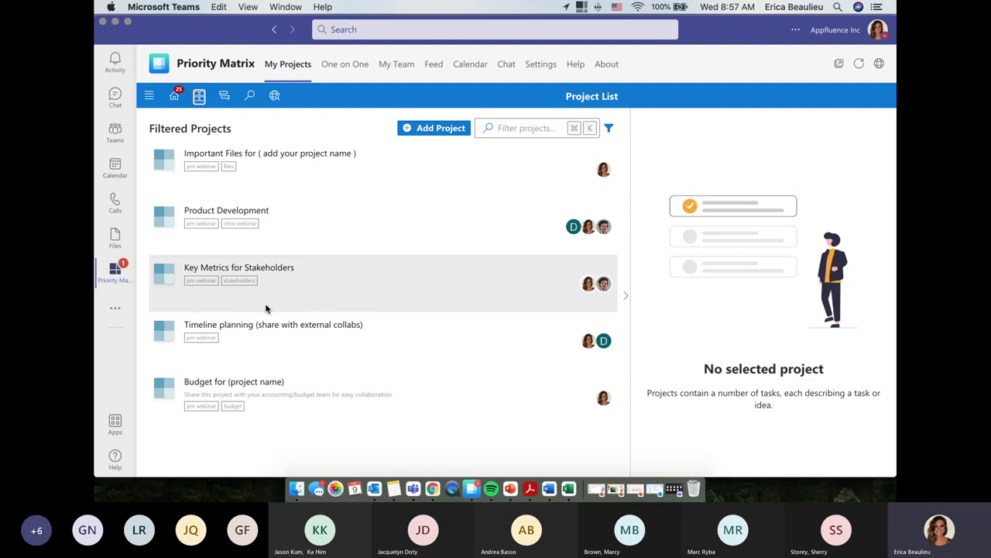
click(261, 390)
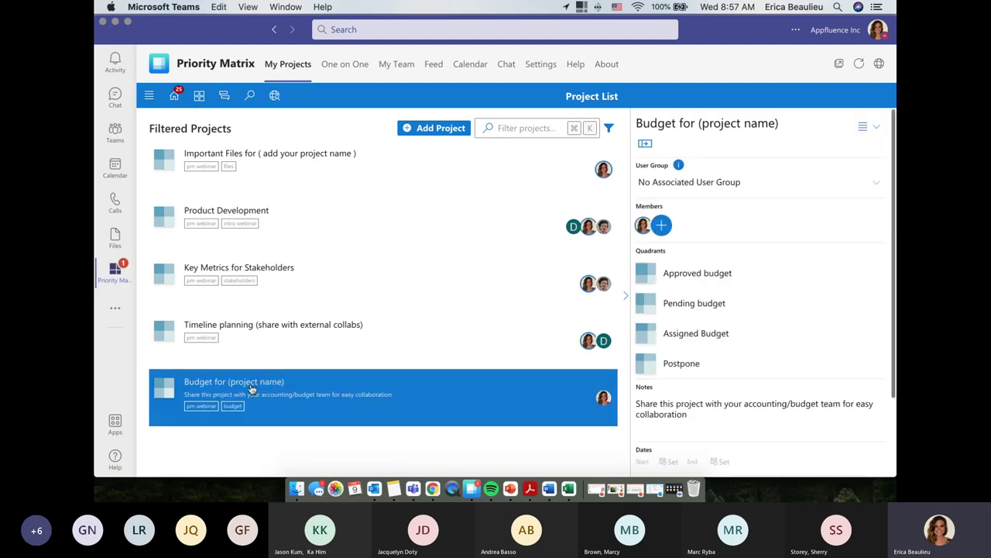
click(250, 387)
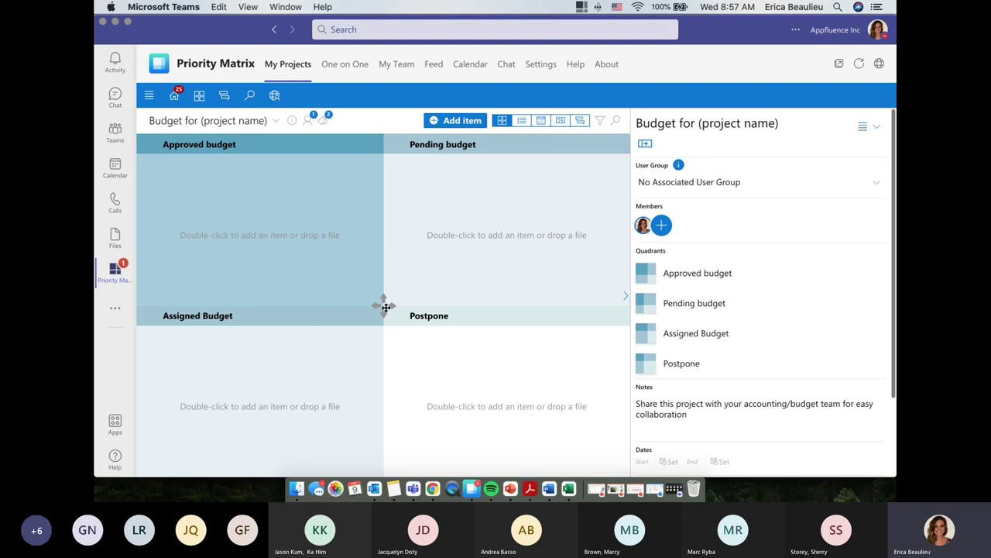
Leave the Budget for (project name) matrix for the pm webinar-filtered project list
click(199, 96)
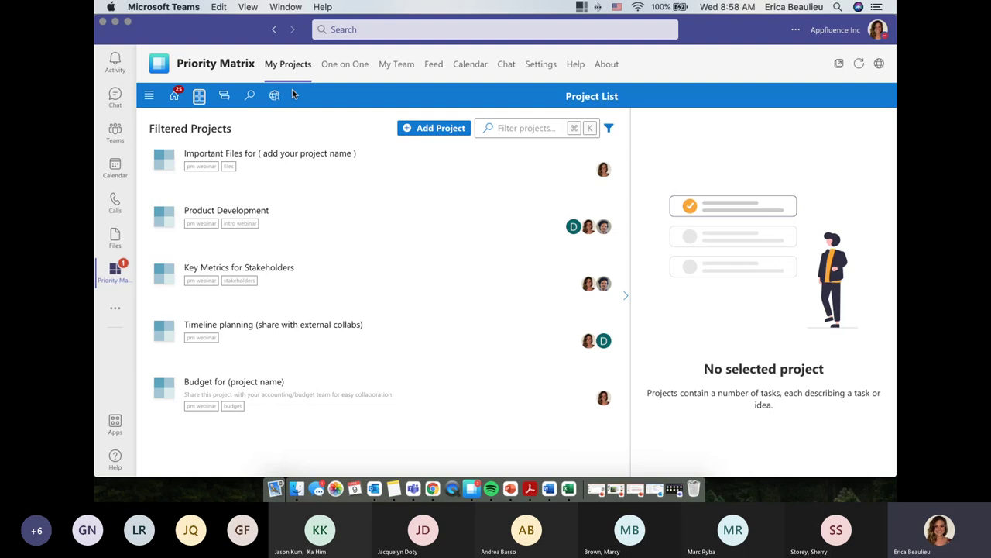
Edit 'Example meeting for webinar purposes' from the Teams calendar and list its additional meeting apps
click(110, 177)
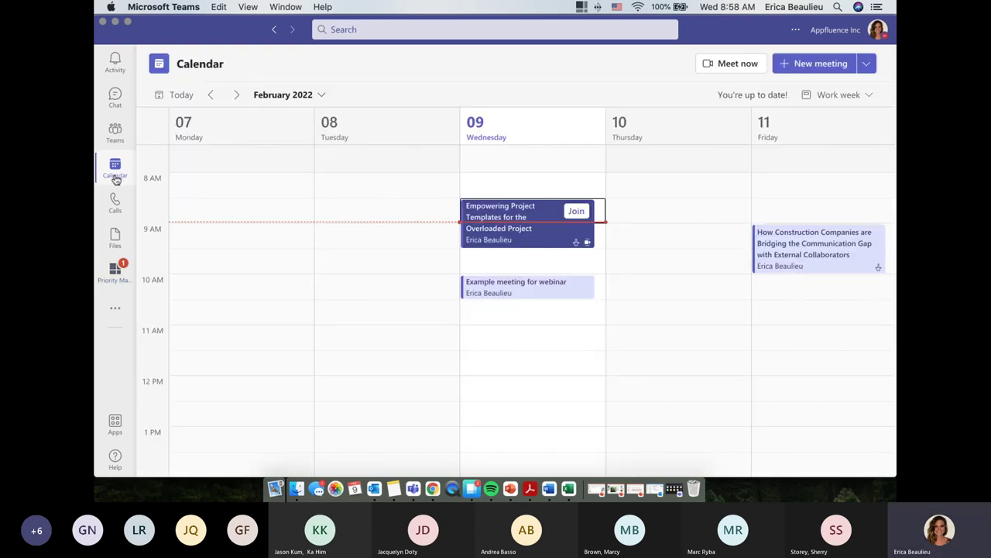
click(493, 291)
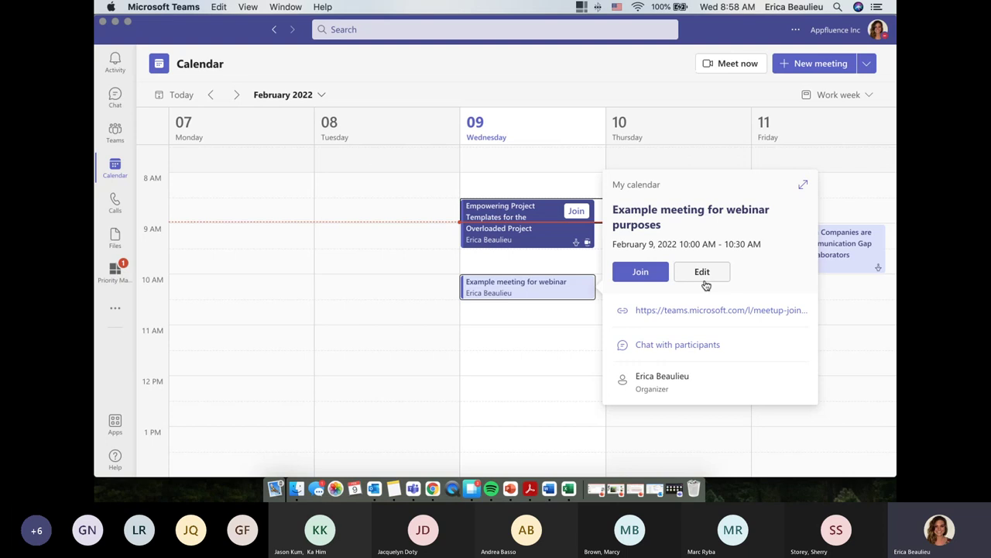
click(702, 273)
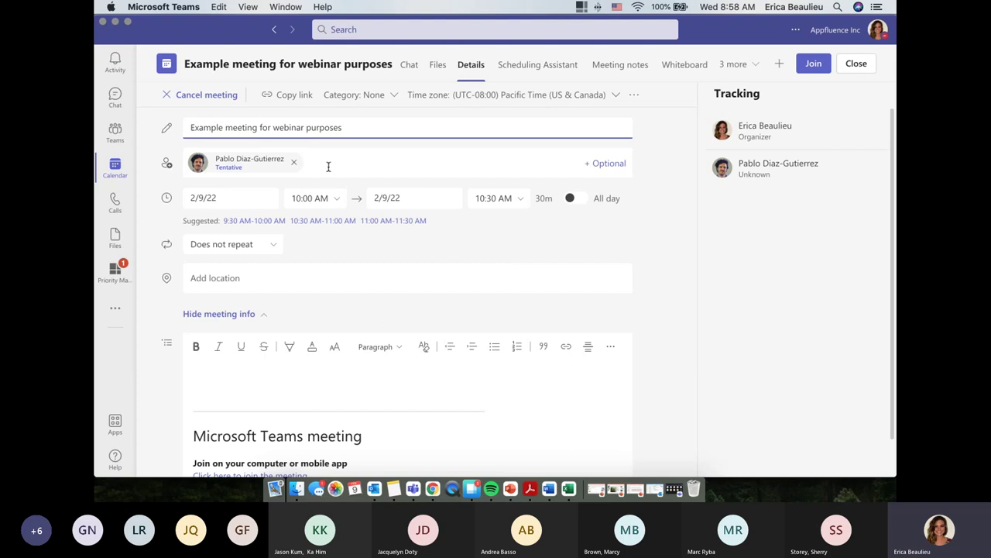
click(751, 65)
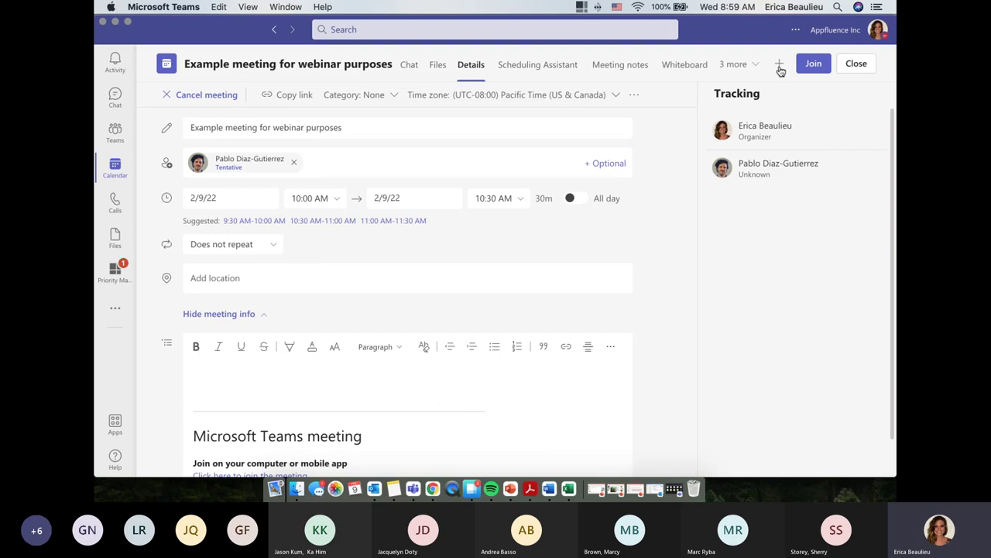
click(738, 68)
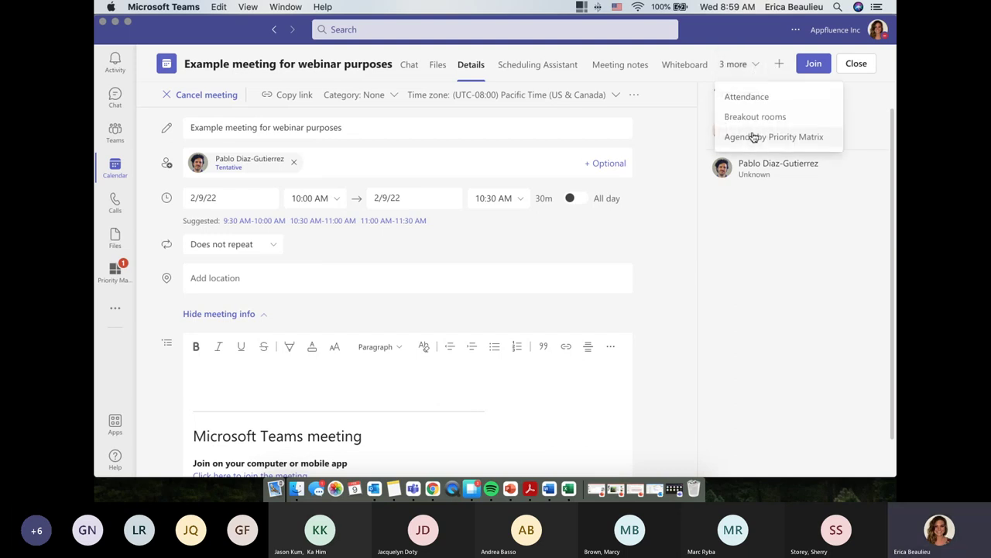
Open Agenda by Priority Matrix and highlight the attendee items, partnership question and three tasks
click(753, 137)
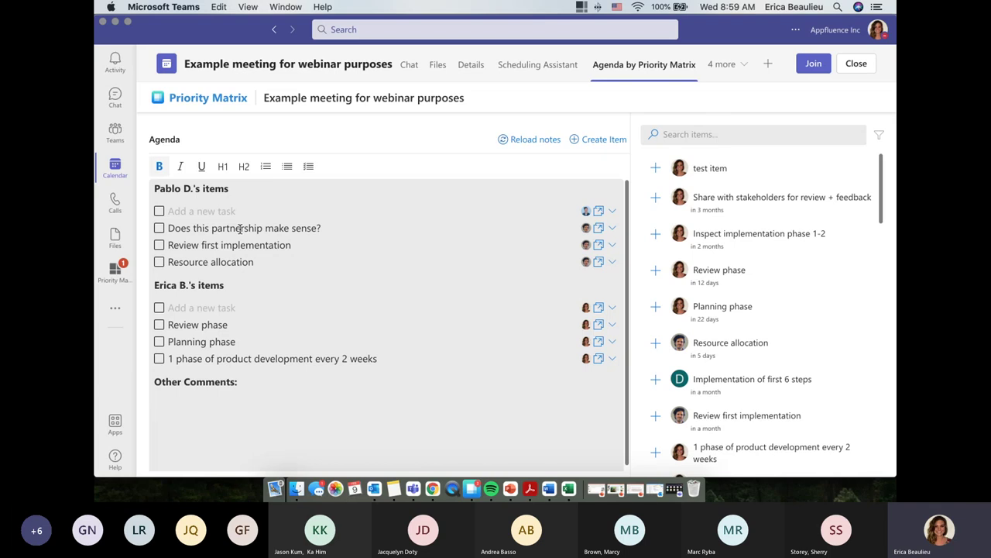
drag(154, 189, 230, 188)
click(186, 190)
click(241, 227)
click(172, 228)
drag(176, 228, 323, 228)
click(322, 229)
drag(166, 327, 385, 366)
click(385, 366)
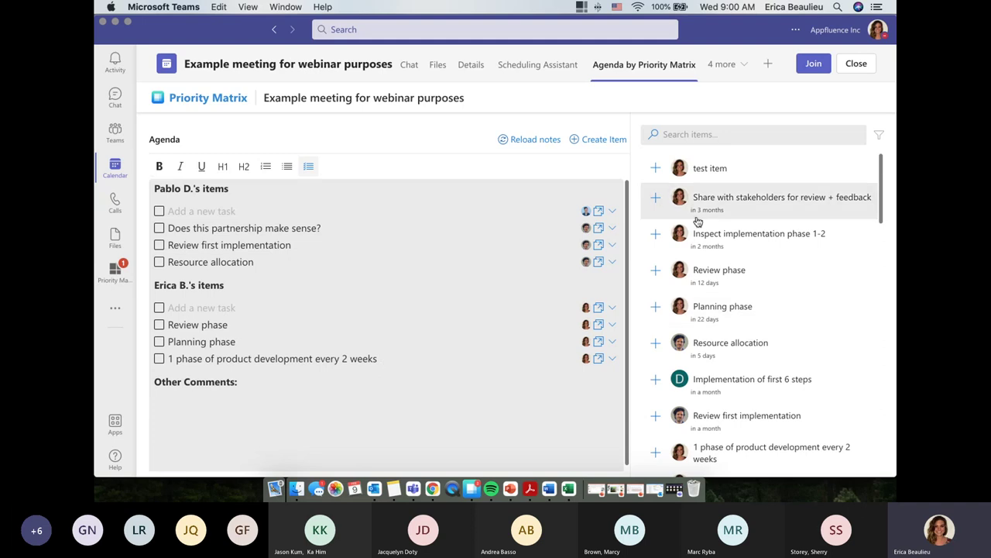
Add Inspect implementation phase 1-2 from the item list to the agenda
drag(882, 170, 881, 189)
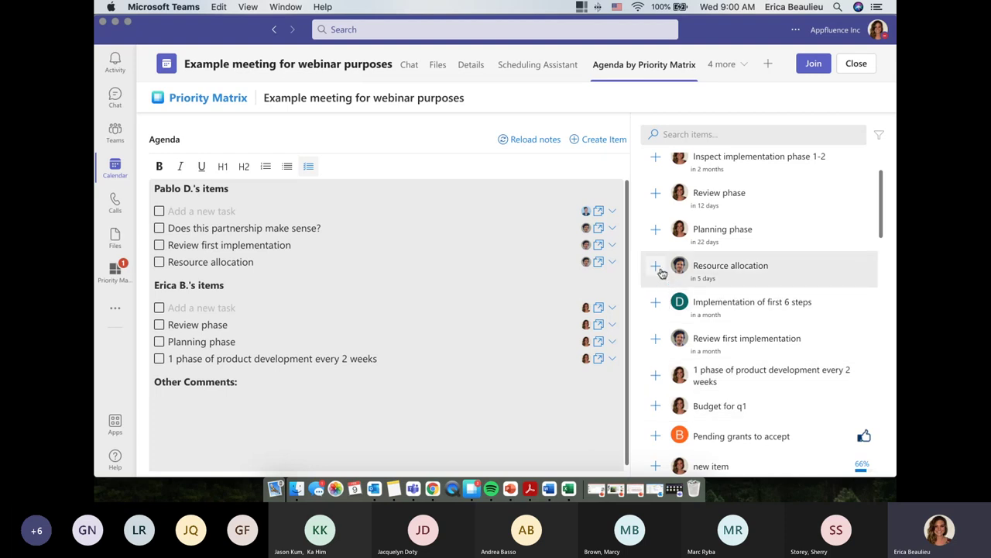
scroll(882, 223, up, 2)
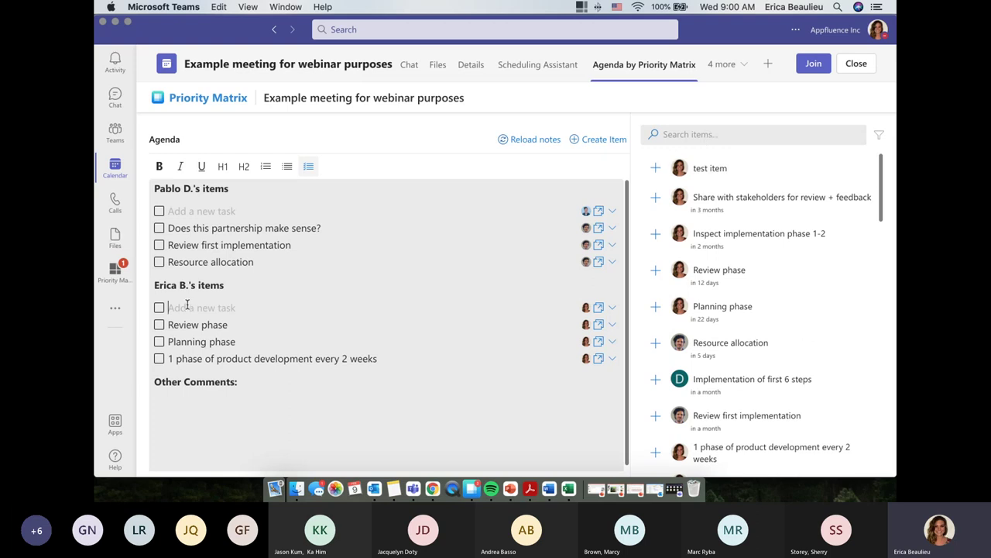
click(656, 233)
click(352, 443)
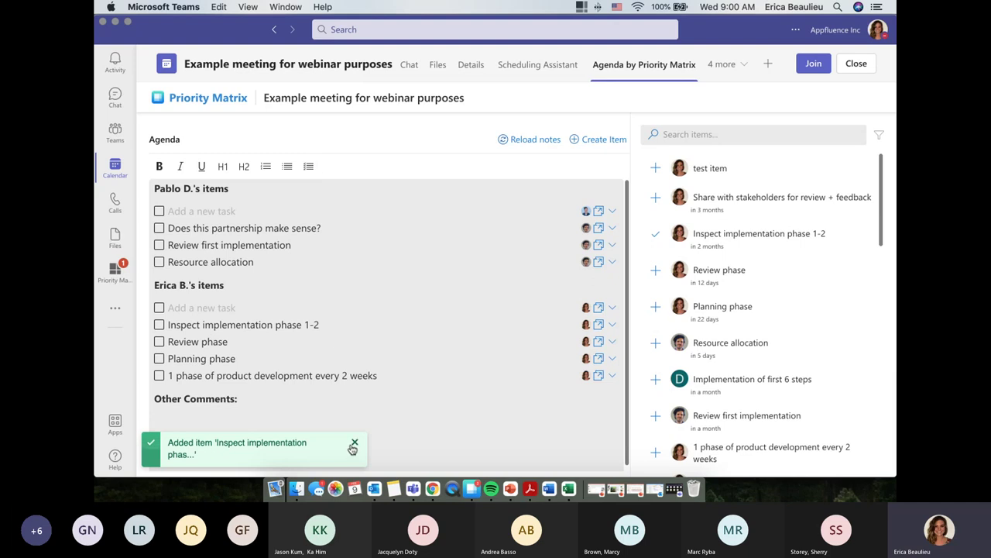
click(601, 141)
click(761, 201)
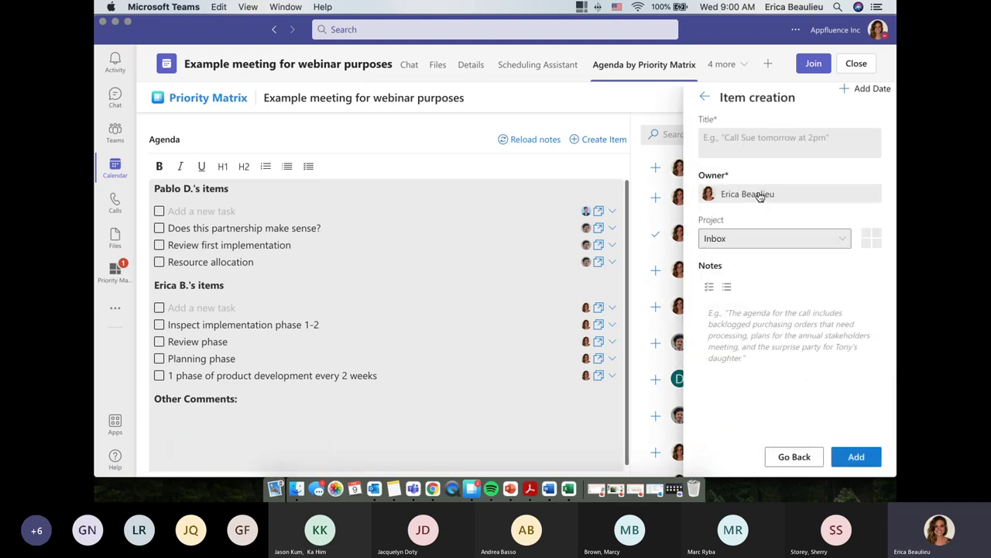
click(869, 96)
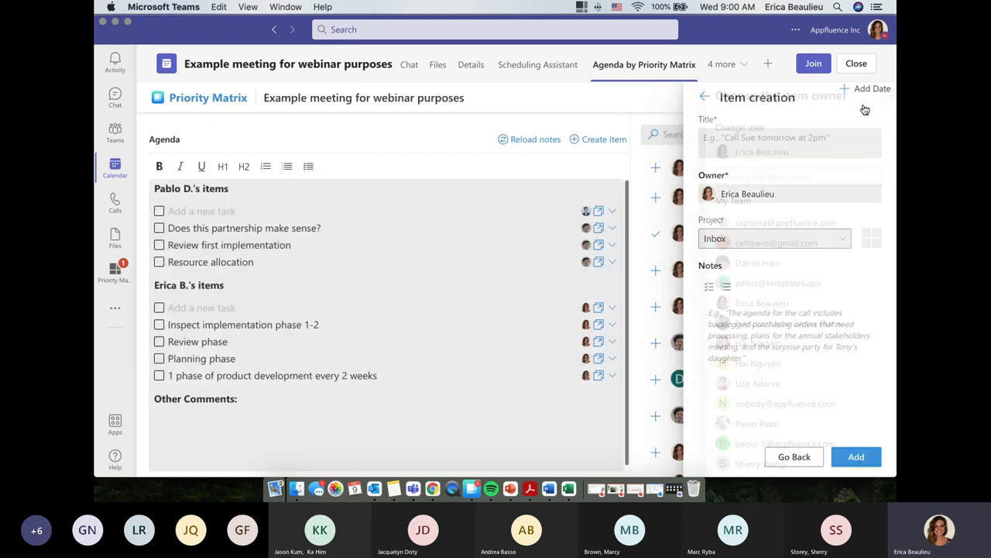
click(836, 244)
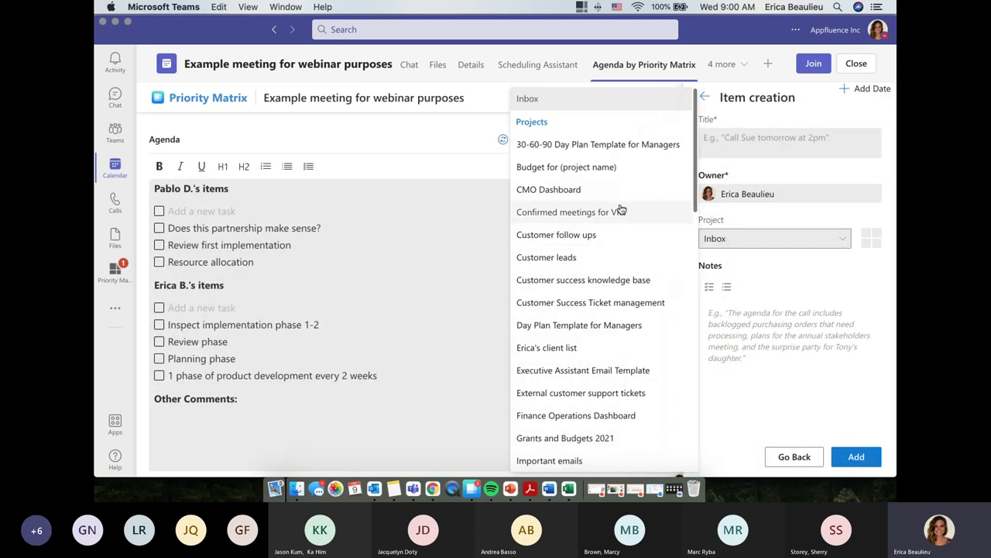
click(797, 292)
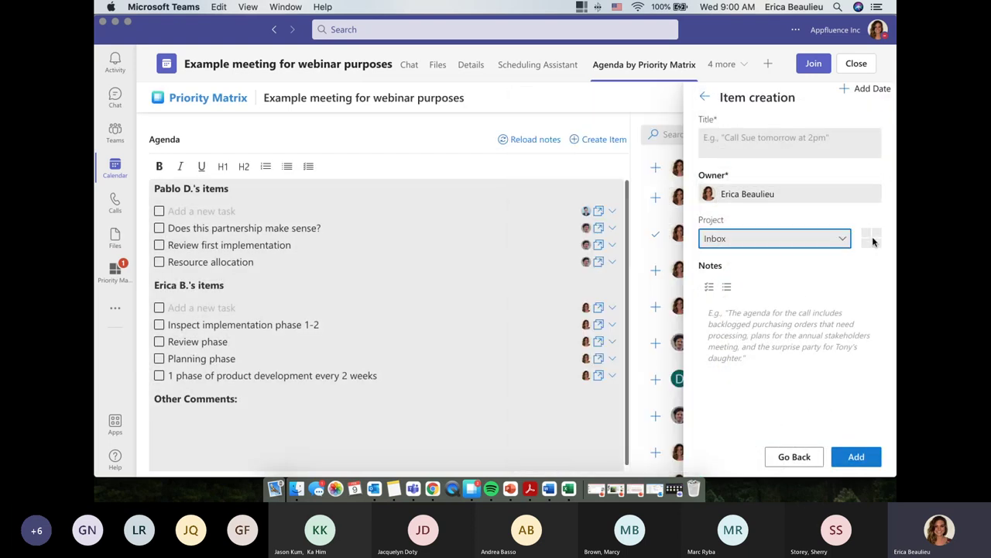
click(704, 96)
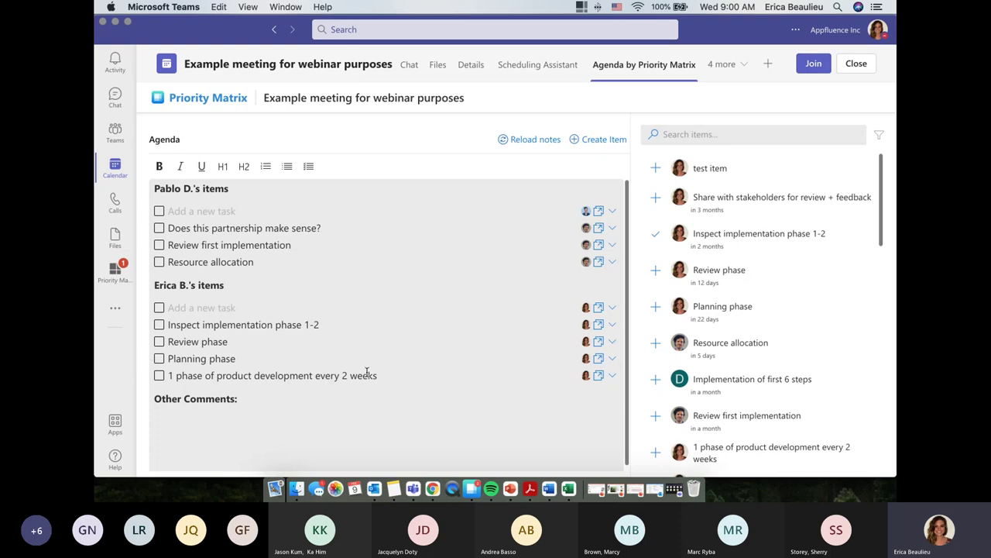
Check off Inspect implementation phase 1-2 and Resource allocation, then return to My Projects
click(159, 325)
click(159, 263)
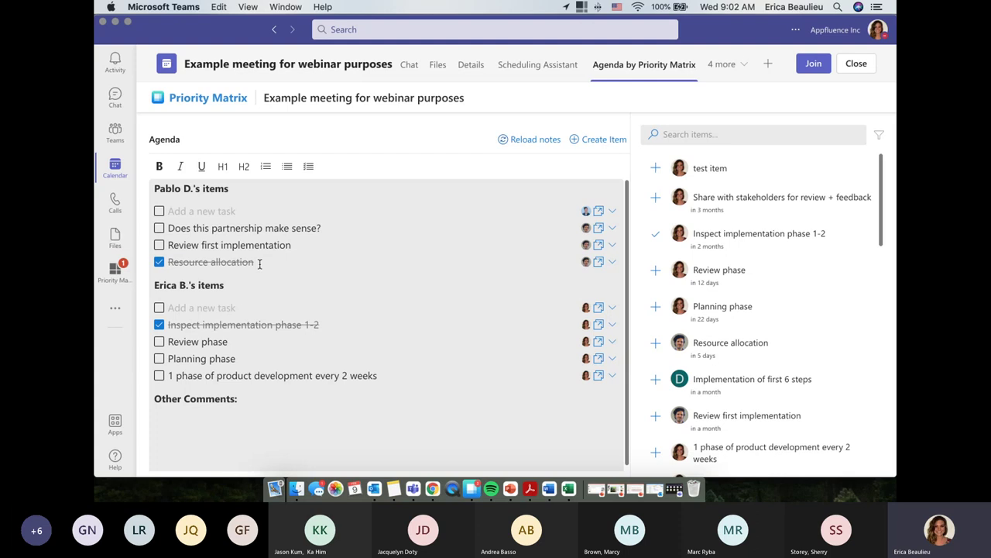
click(120, 283)
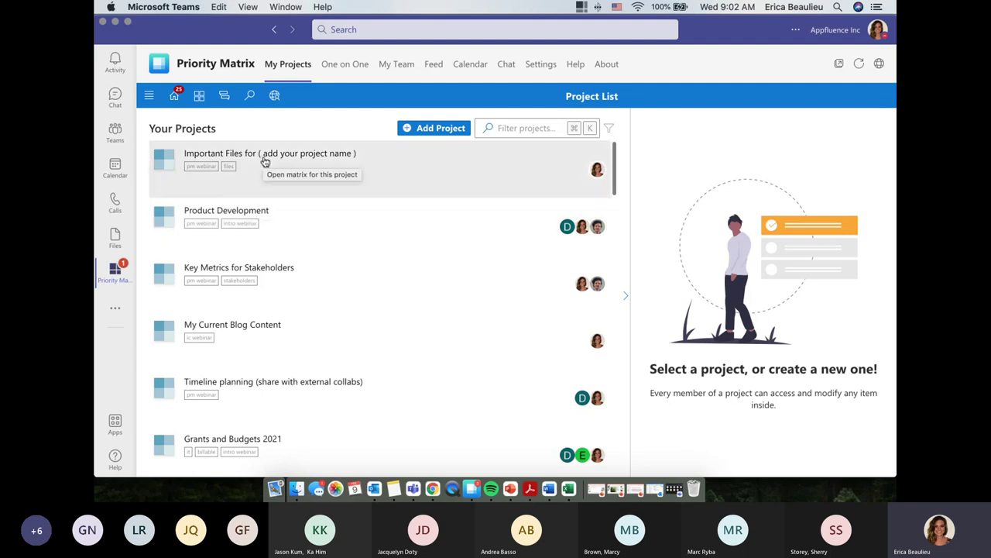
Bring PowerPoint forward, go to the slide 10 Recap slide, and close Stock Images
click(510, 488)
scroll(220, 419, down, 2)
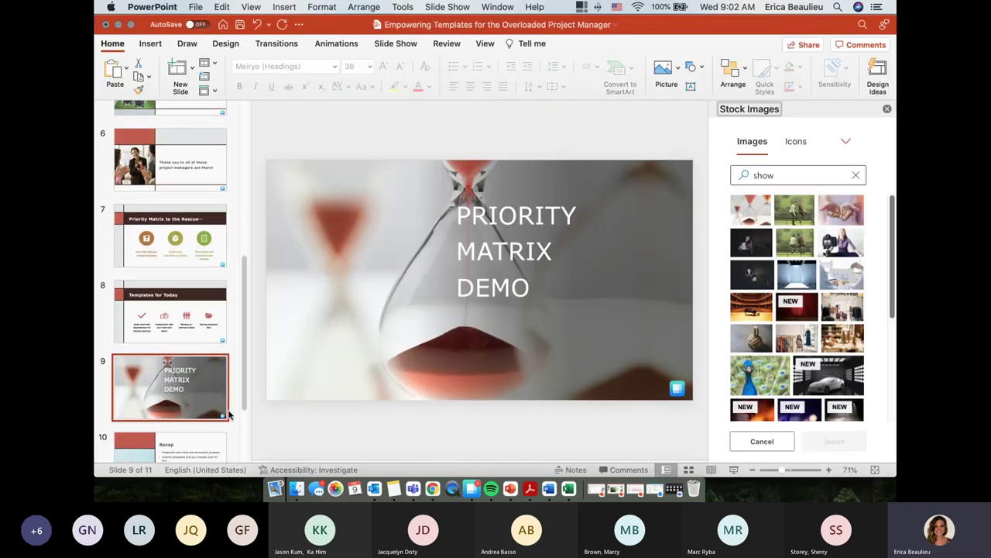
click(211, 430)
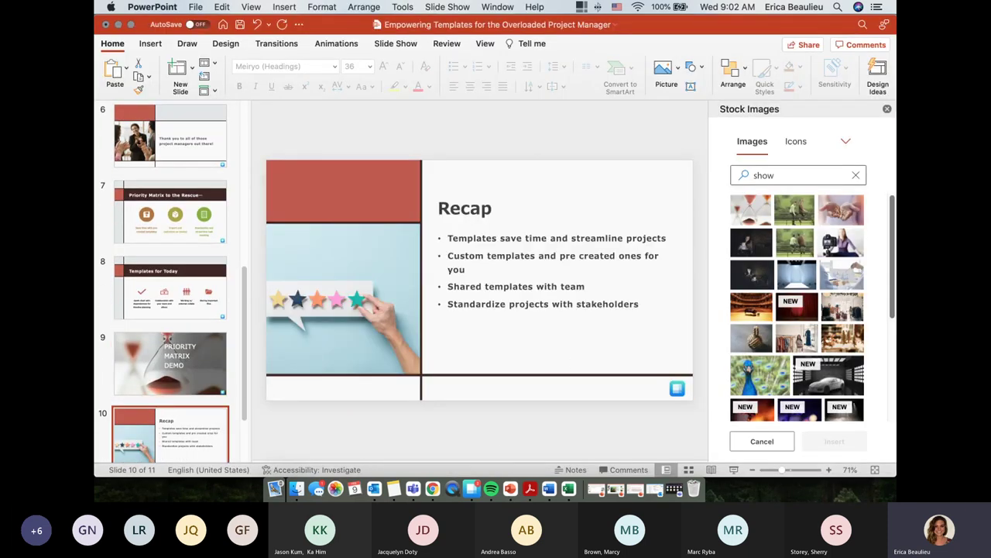
click(888, 110)
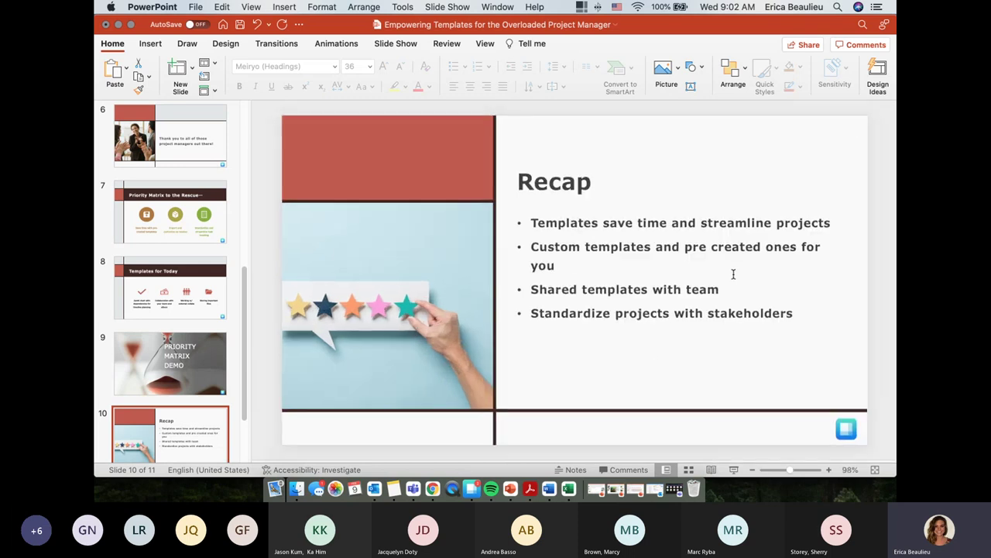